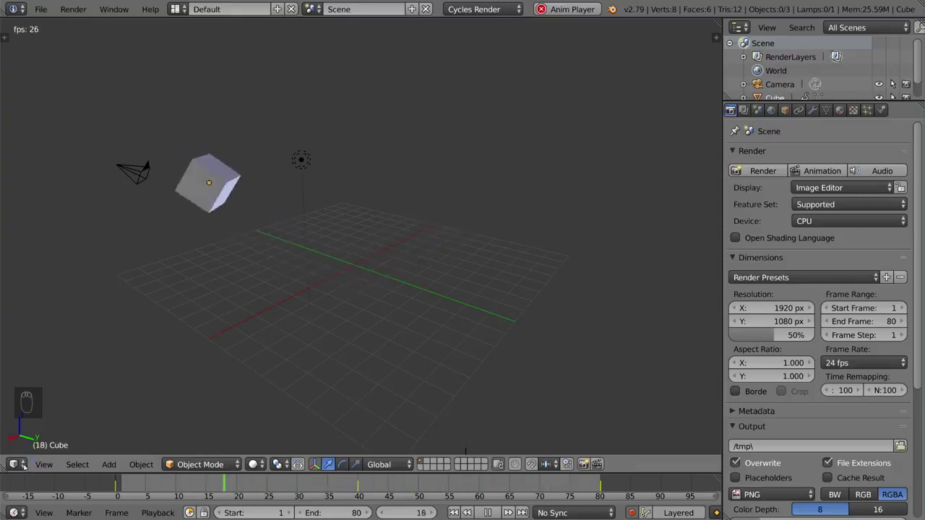
# Step: Split the 3D viewport, widen the left area and make it a Dope Sheet of the cube's keys
pyautogui.moveTo(7, 468); pyautogui.dragTo(132, 434)
pyautogui.moveTo(128, 374); pyautogui.dragTo(289, 374)
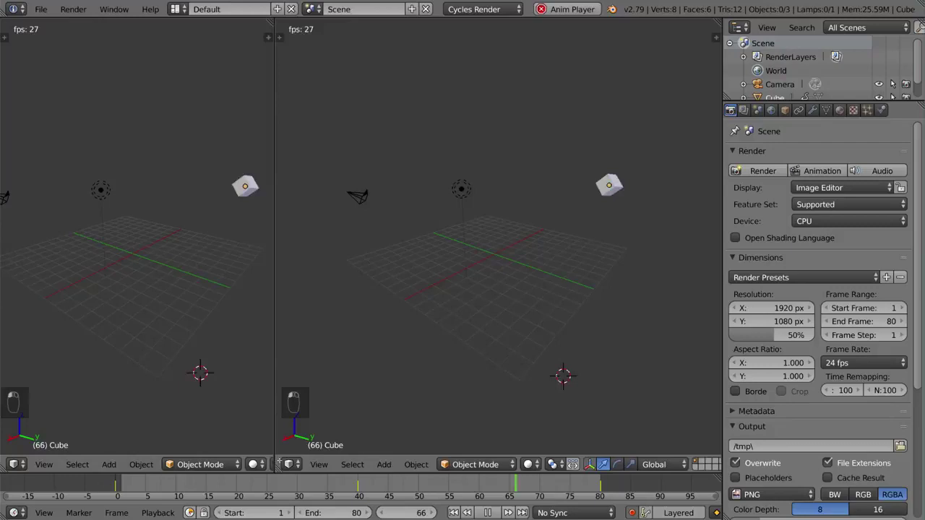
pyautogui.click(13, 464)
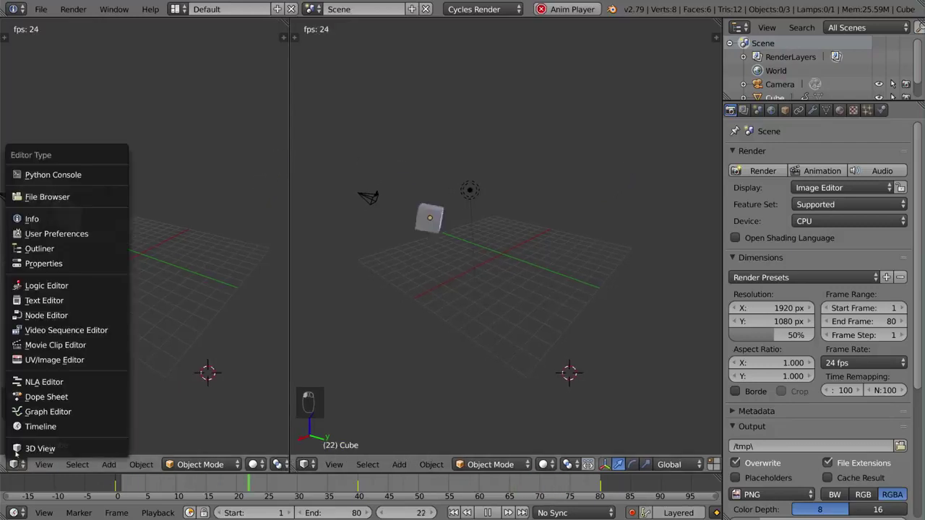
pyautogui.click(70, 398)
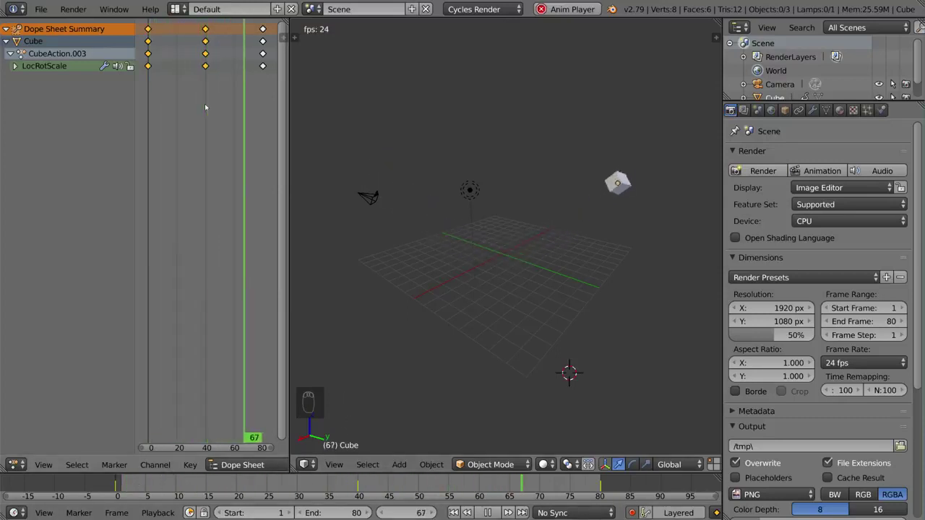
# Step: Expand LocRotScale into X/Y/Z channels and select various frame-80 and frame-0 keys
pyautogui.click(15, 66)
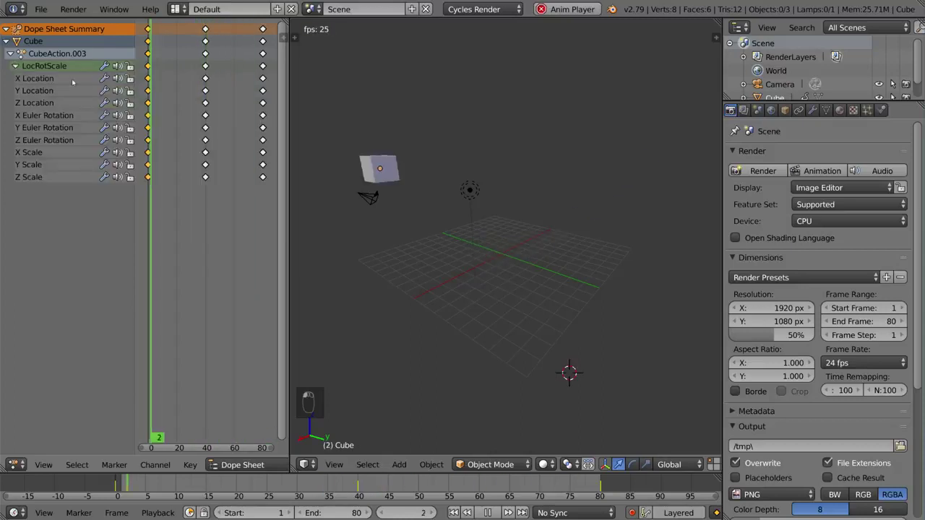
pyautogui.click(263, 116)
pyautogui.click(263, 177)
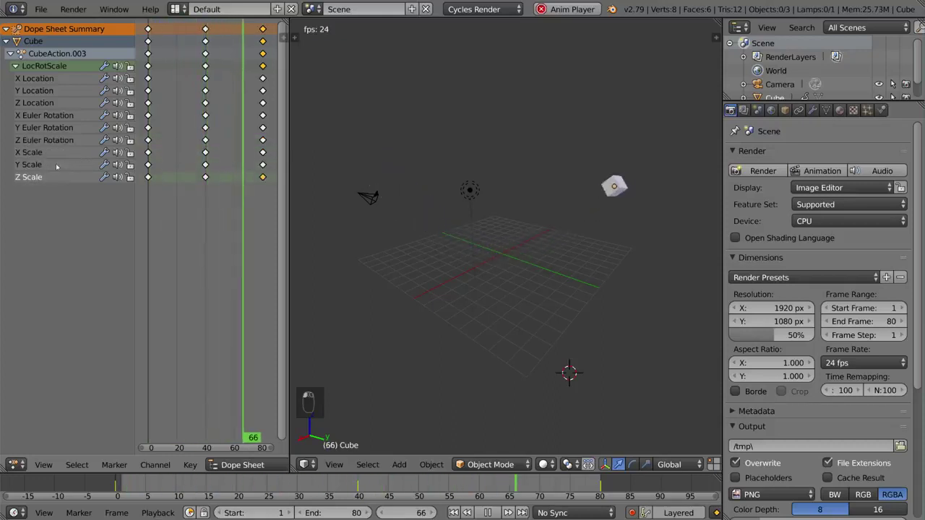
pyautogui.click(72, 116)
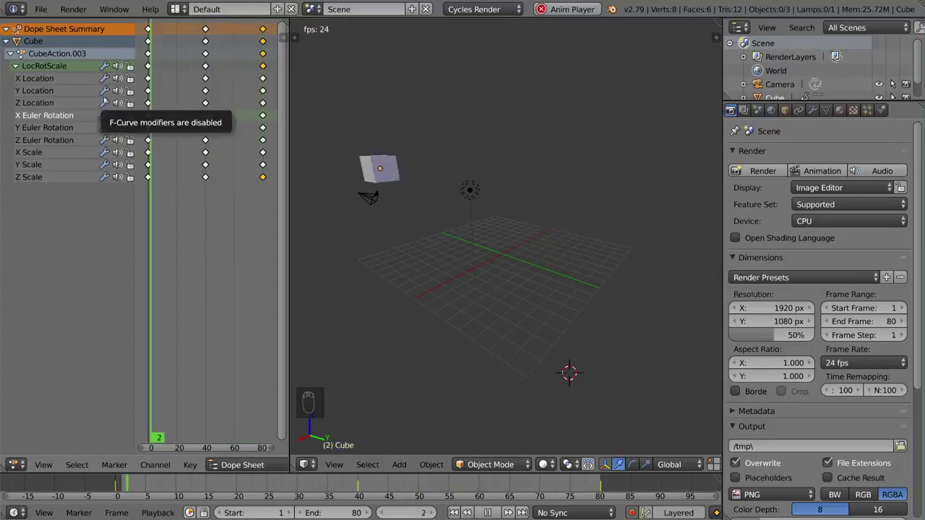
pyautogui.keyDown('alt'); pyautogui.click(151, 55); pyautogui.keyUp('alt')
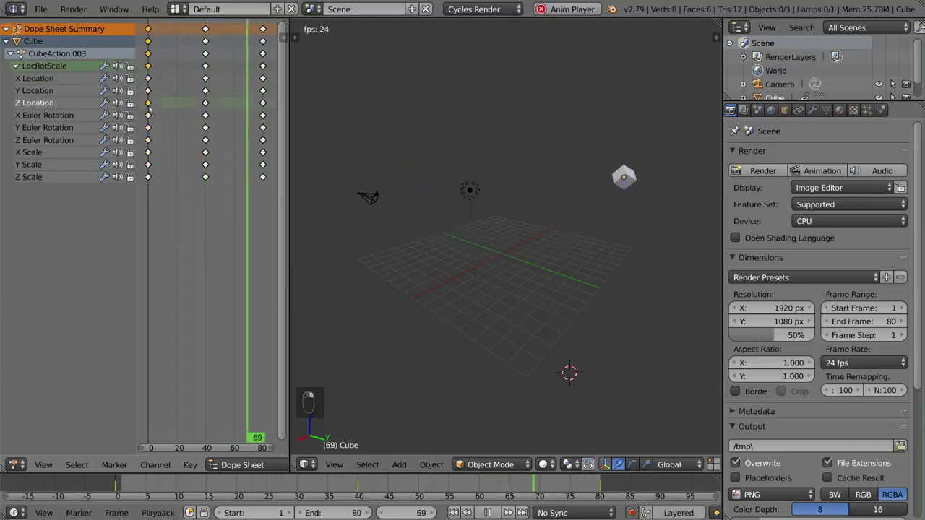
pyautogui.click(148, 152)
pyautogui.click(148, 177)
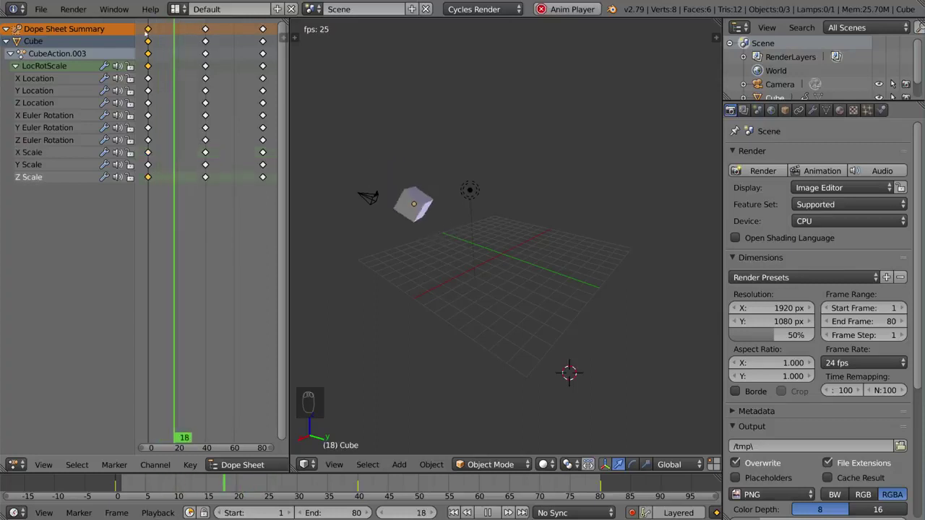
pyautogui.click(148, 29)
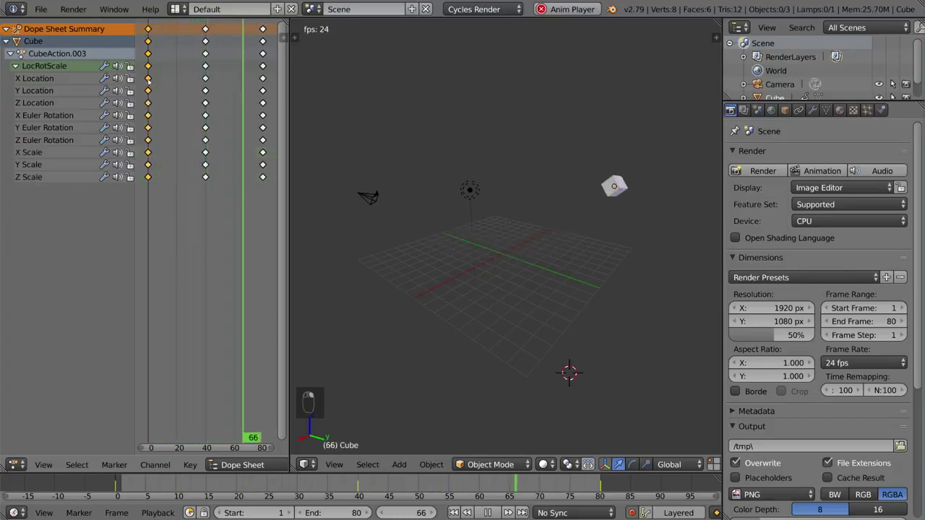
# Step: Cancel a move of the frame-0 keys, select the frame-40 keys and stop playback at frame 0
pyautogui.press('g')
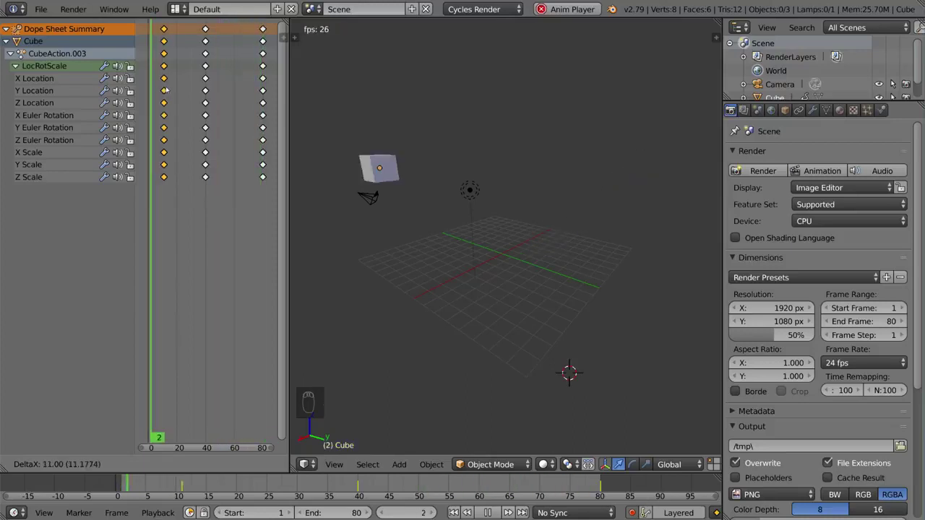
pyautogui.press('Escape')
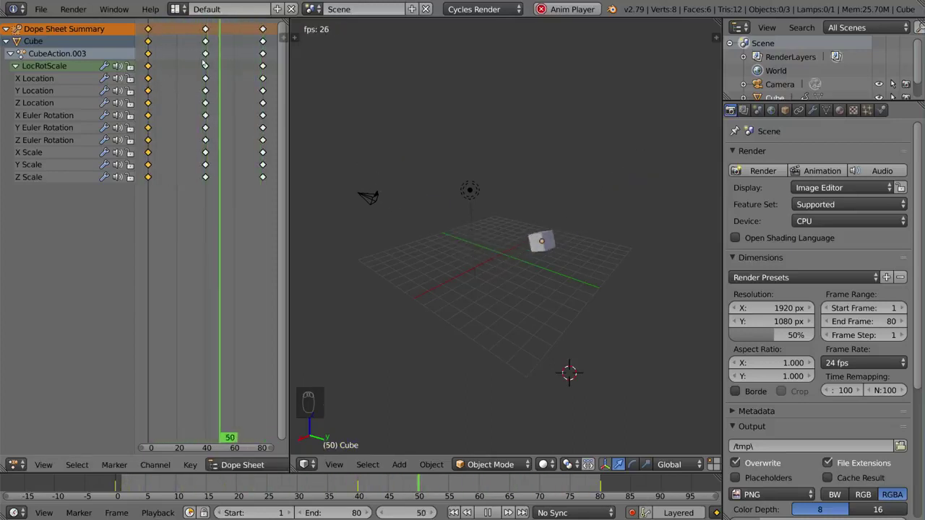
pyautogui.keyDown('shift'); pyautogui.rightClick(205, 29); pyautogui.keyUp('shift')
pyautogui.hotkey('alt', 'a')
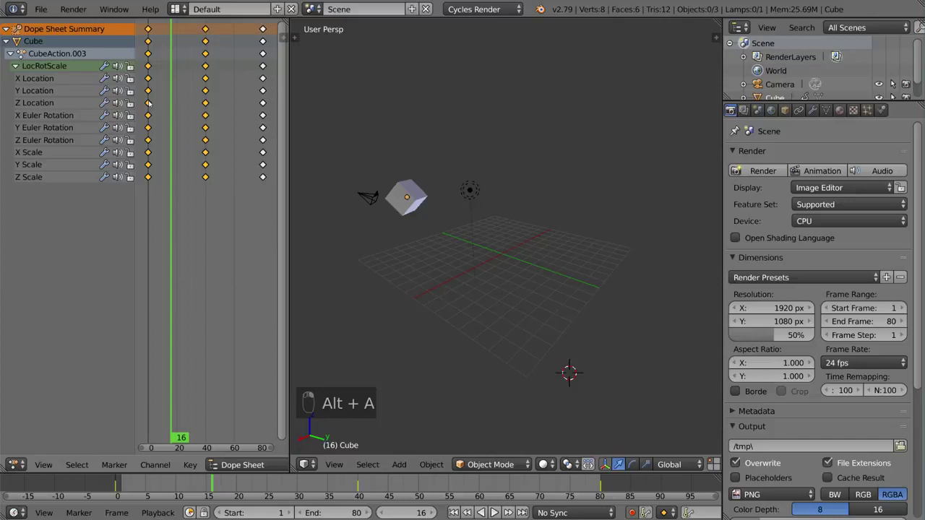
pyautogui.click(146, 102)
pyautogui.scroll(-2, 205, 91)
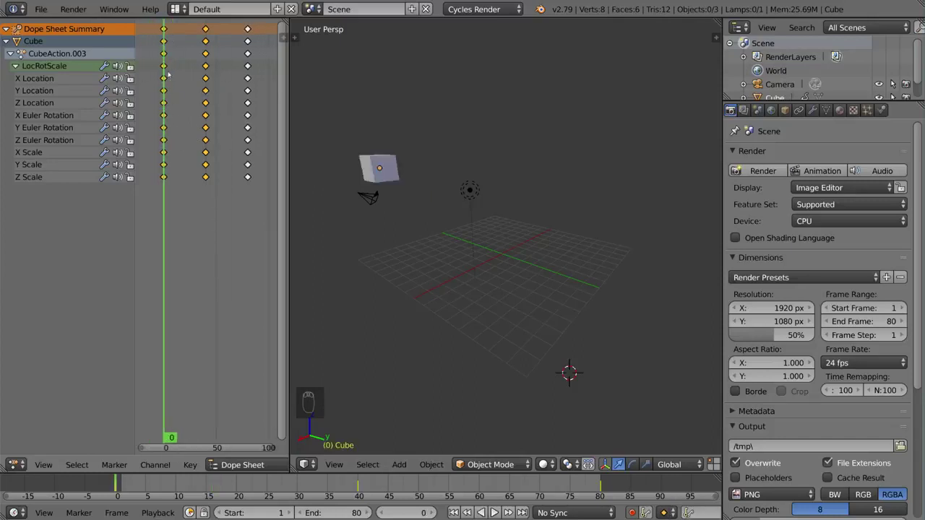
# Step: Try scaling the selected keys from frames 13, 31 and the start, cancelling each attempt
pyautogui.press('s')
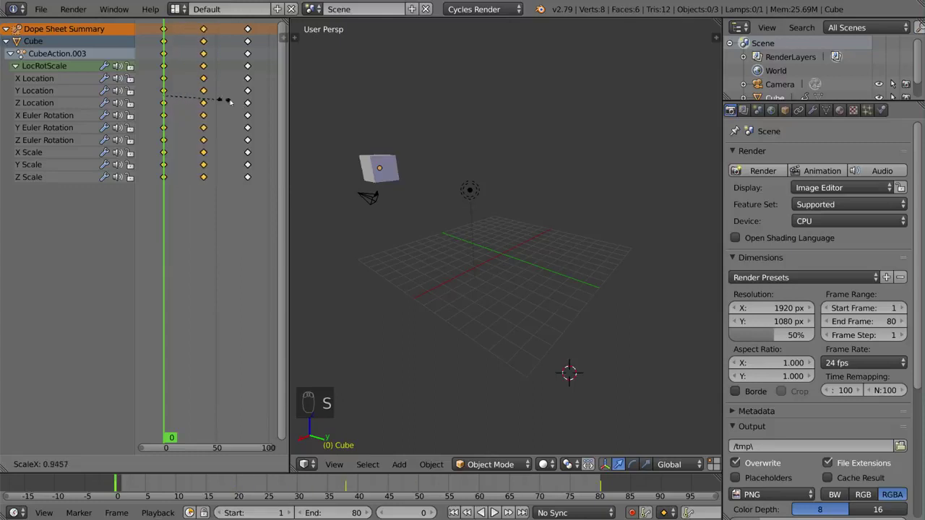
pyautogui.rightClick(233, 97)
pyautogui.click(178, 97)
pyautogui.press('s')
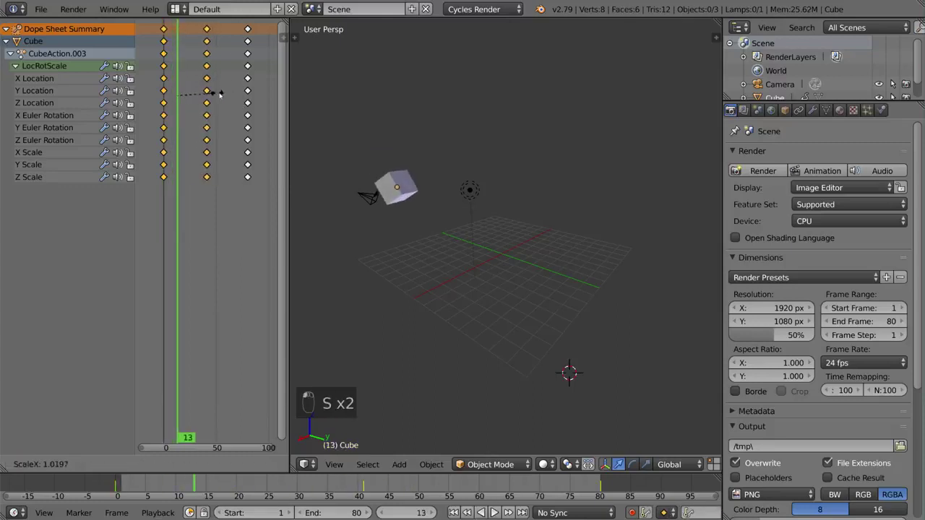
pyautogui.rightClick(195, 96)
pyautogui.click(196, 97)
pyautogui.press('s')
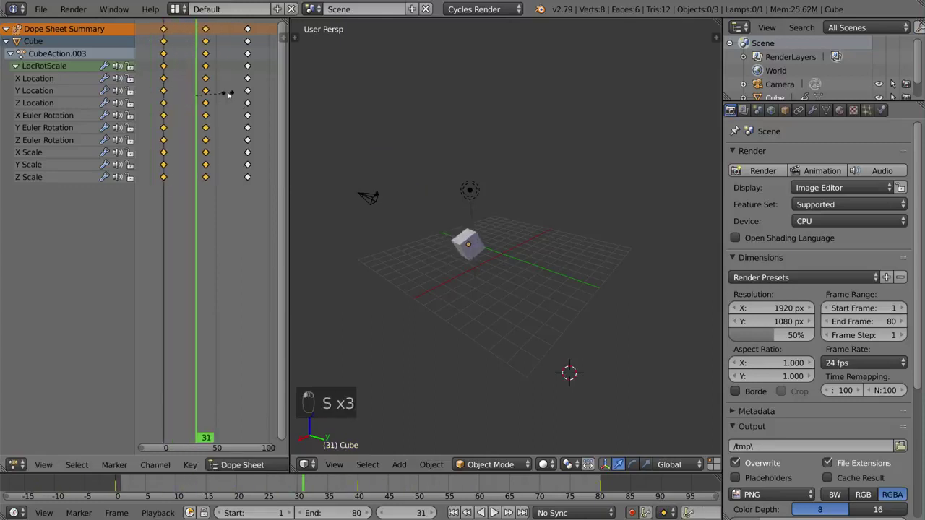
pyautogui.rightClick(243, 40)
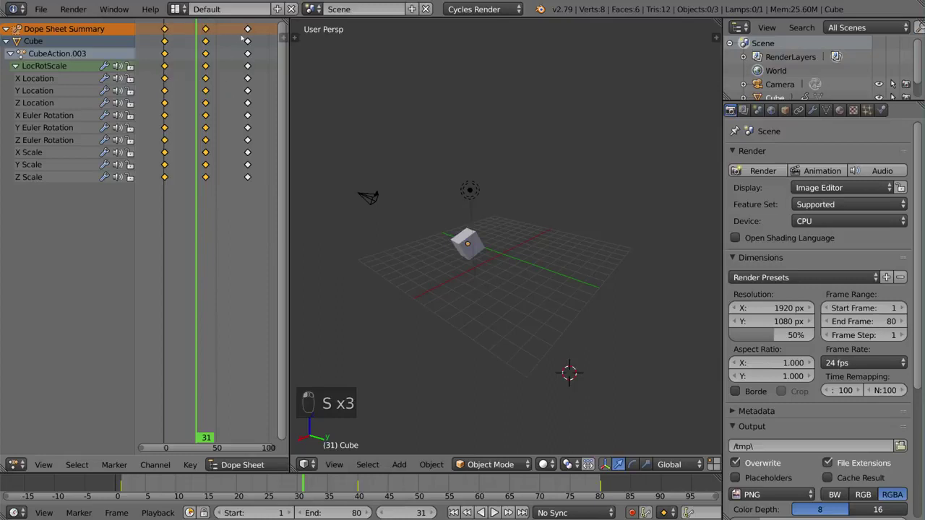
pyautogui.click(165, 72)
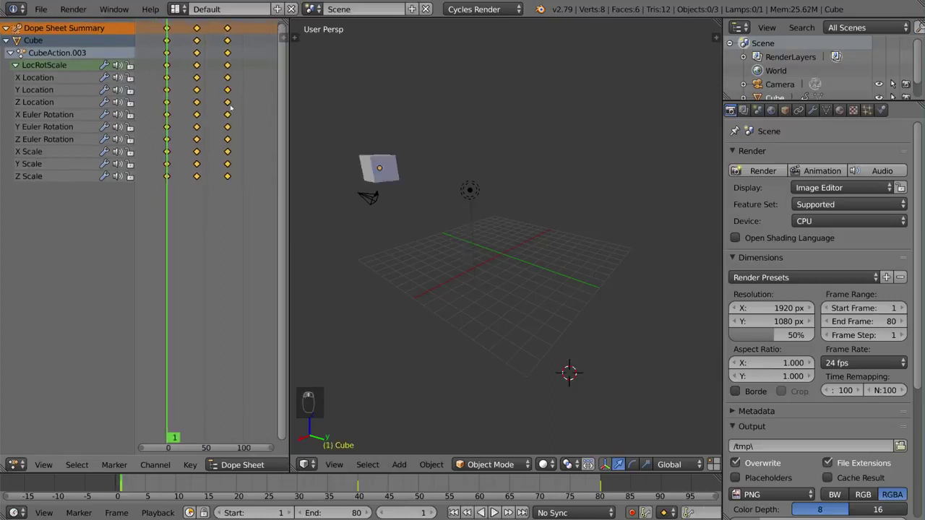
pyautogui.press('s')
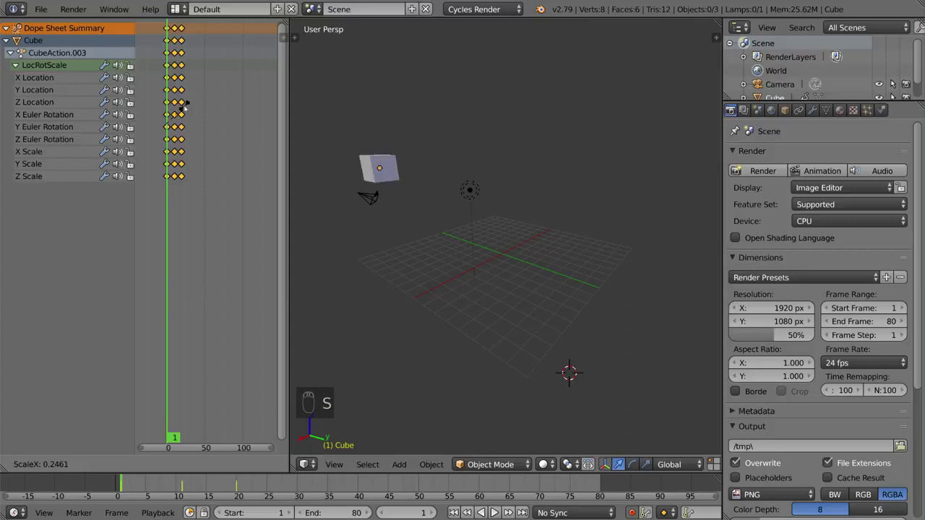
pyautogui.rightClick(216, 100)
# Step: Squeeze the keyframes closer to the start and preview the faster timing
pyautogui.press('s')
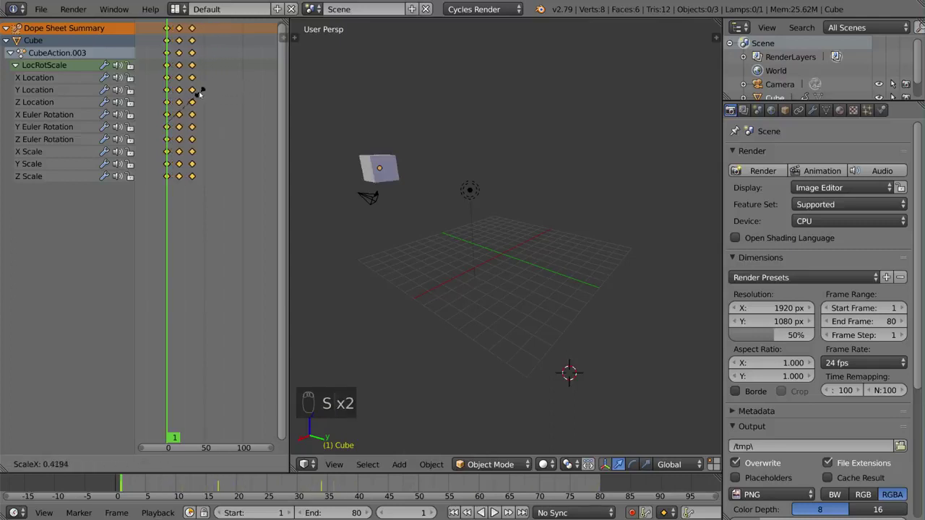
pyautogui.click(190, 94)
pyautogui.hotkey('alt', 'a')
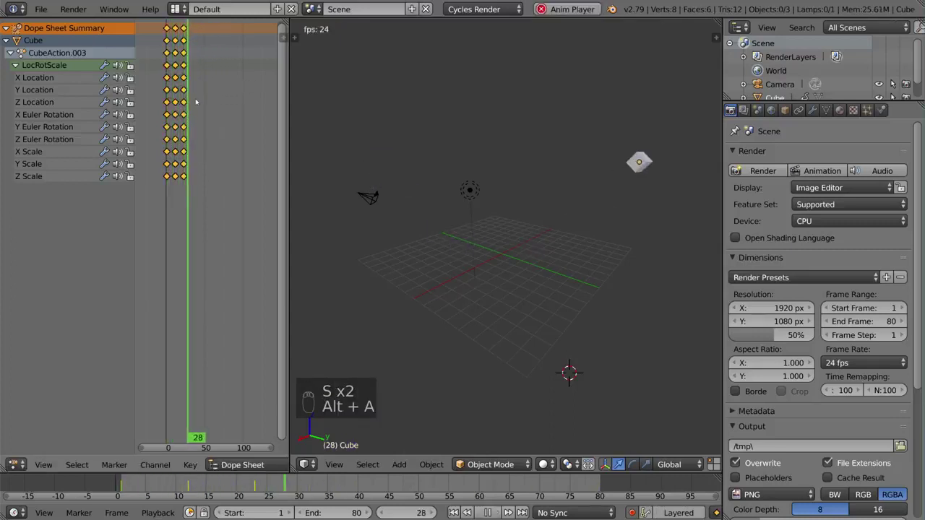
pyautogui.hotkey('alt', 'a')
# Step: Spread the keyframes farther apart, shift them along the timeline, and preview the slower playback
pyautogui.press('s')
pyautogui.press('s')
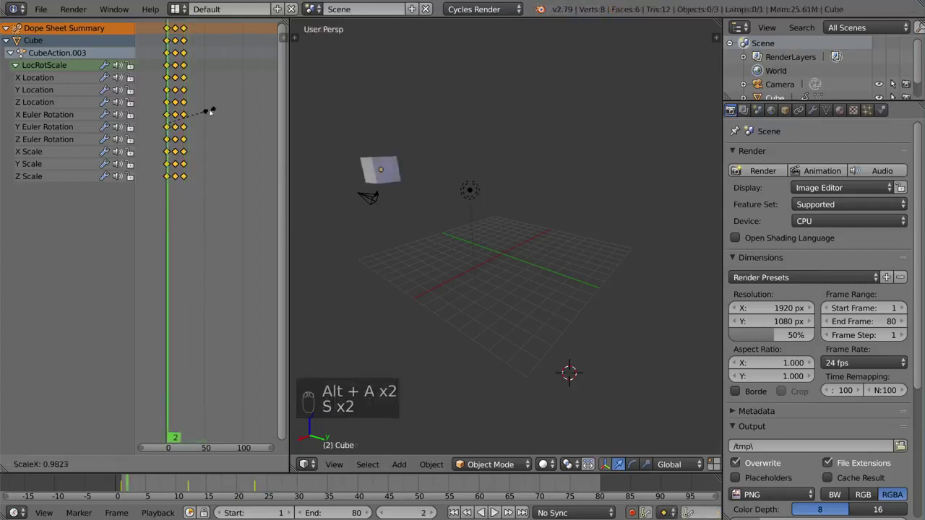
pyautogui.click(287, 107)
pyautogui.press('g')
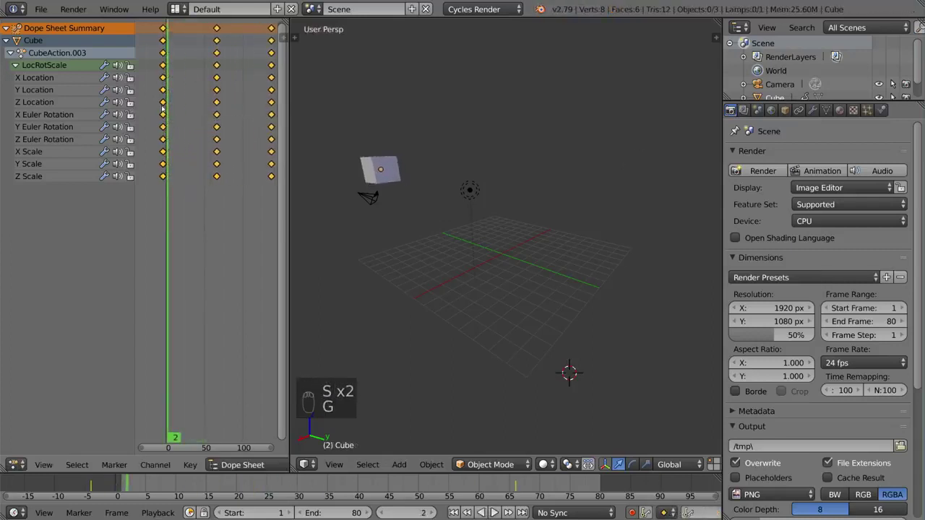
pyautogui.press('g')
pyautogui.click(170, 107)
pyautogui.hotkey('alt', 'a')
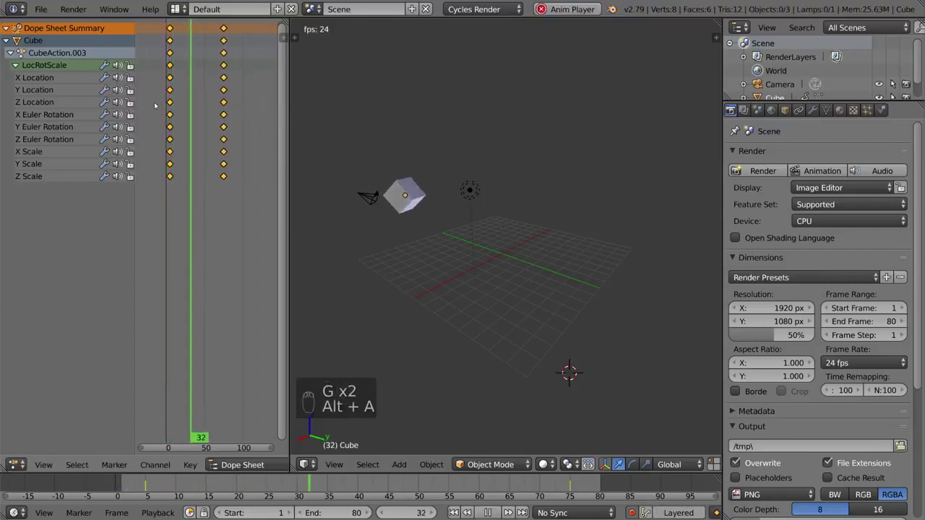
pyautogui.hotkey('alt', 'a')
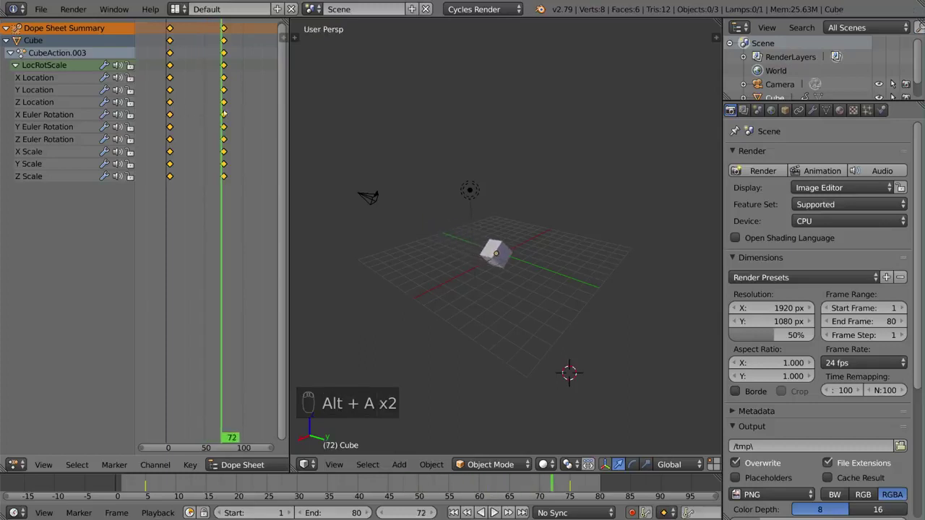
pyautogui.click(174, 103)
pyautogui.press('g')
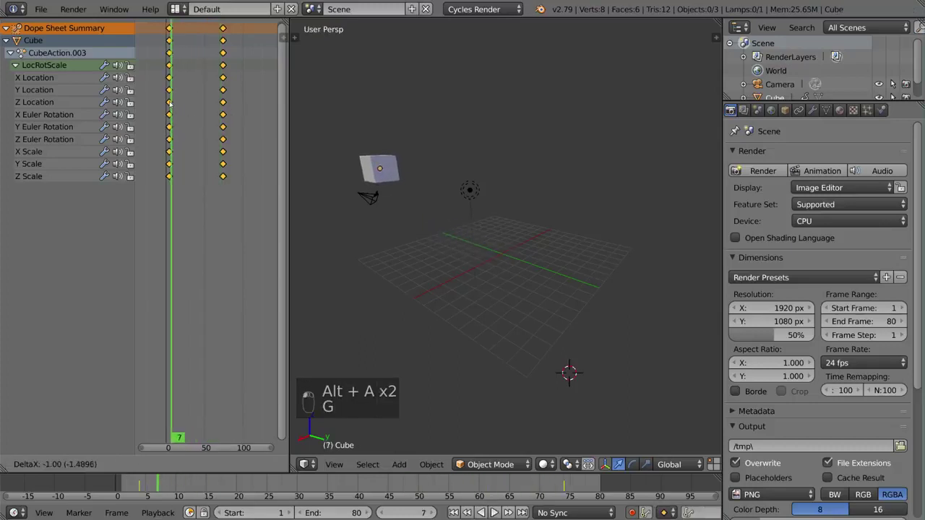
pyautogui.scroll(2, 166, 110)
pyautogui.hotkey('shift', 'Left')
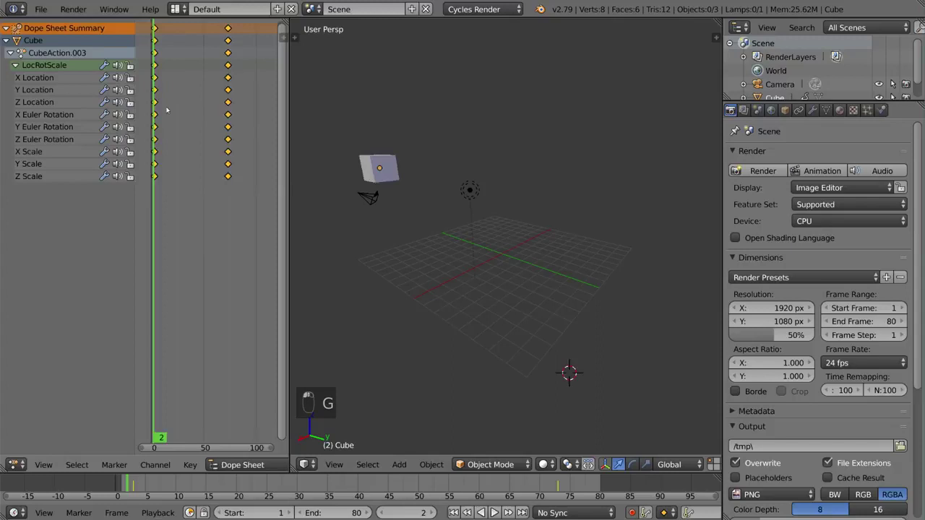
pyautogui.press('g')
pyautogui.scroll(1, 193, 102)
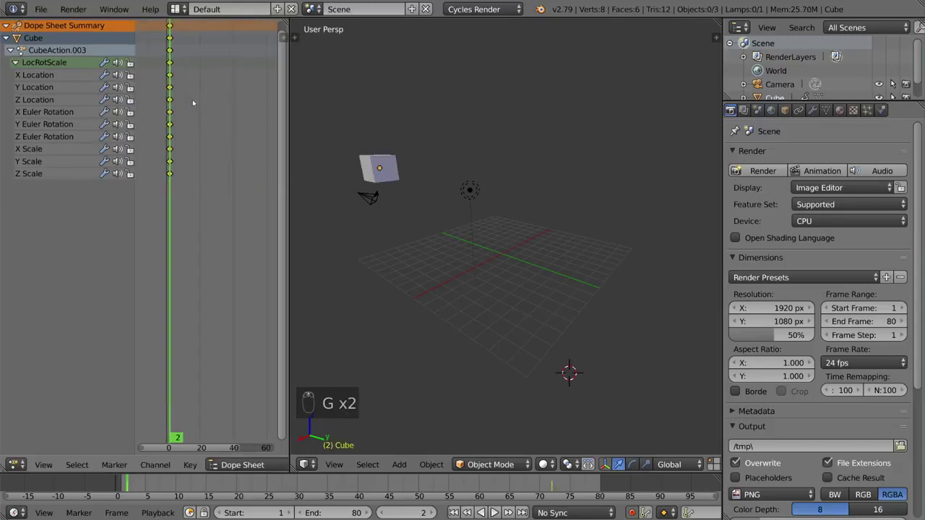
pyautogui.scroll(-3, 190, 104)
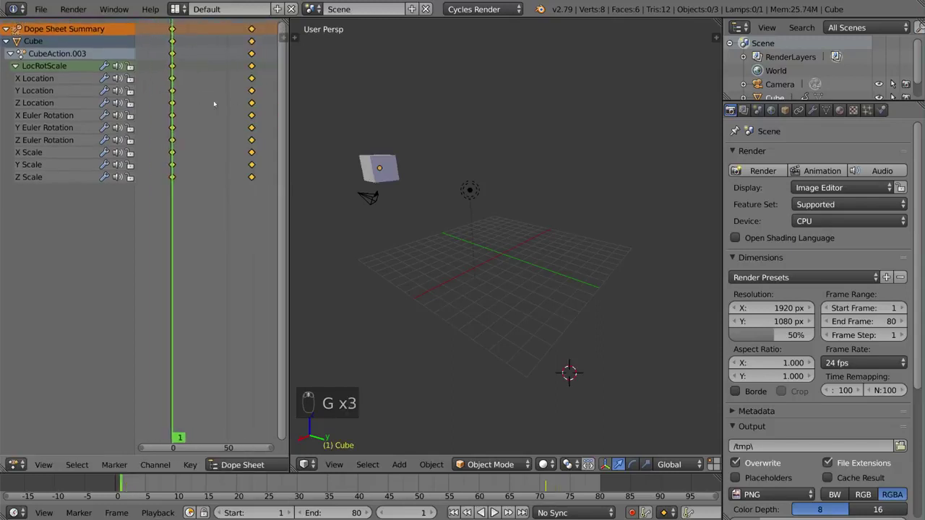
pyautogui.scroll(-3, 210, 86)
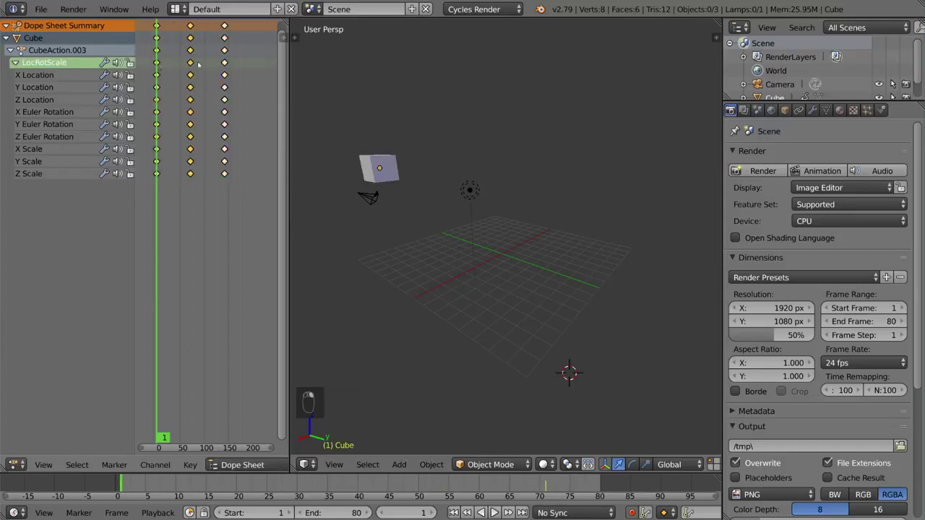
pyautogui.click(156, 87)
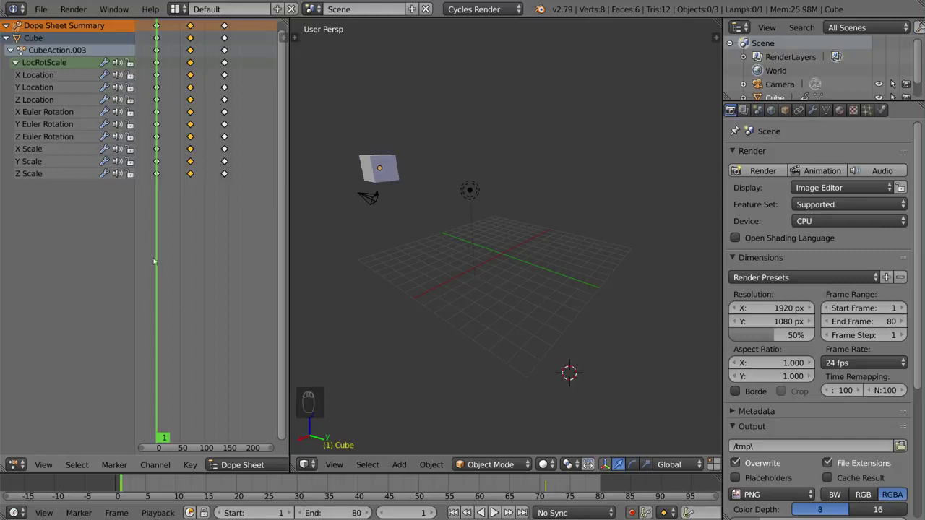
# Step: Split off a lower Graph Editor and show the cube's F-curves in it
pyautogui.moveTo(3, 468); pyautogui.dragTo(11, 300)
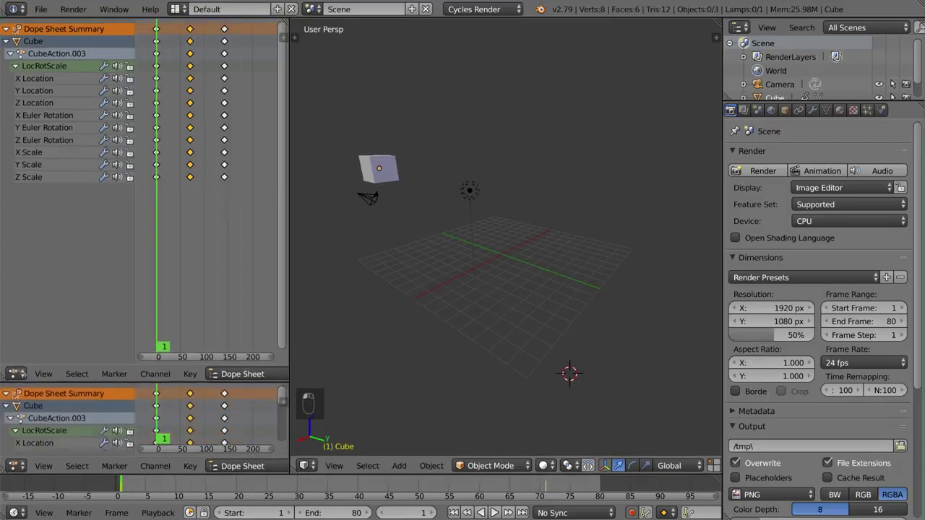
pyautogui.click(13, 466)
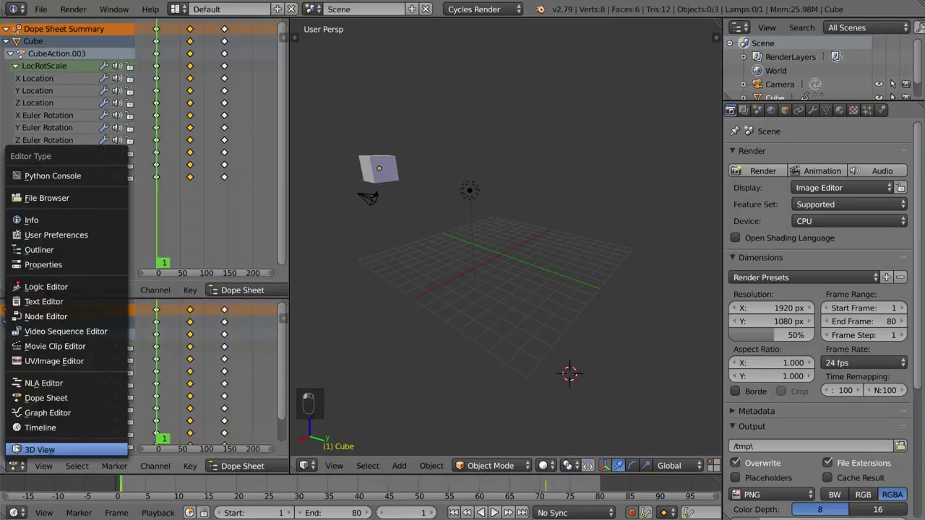
pyautogui.click(31, 413)
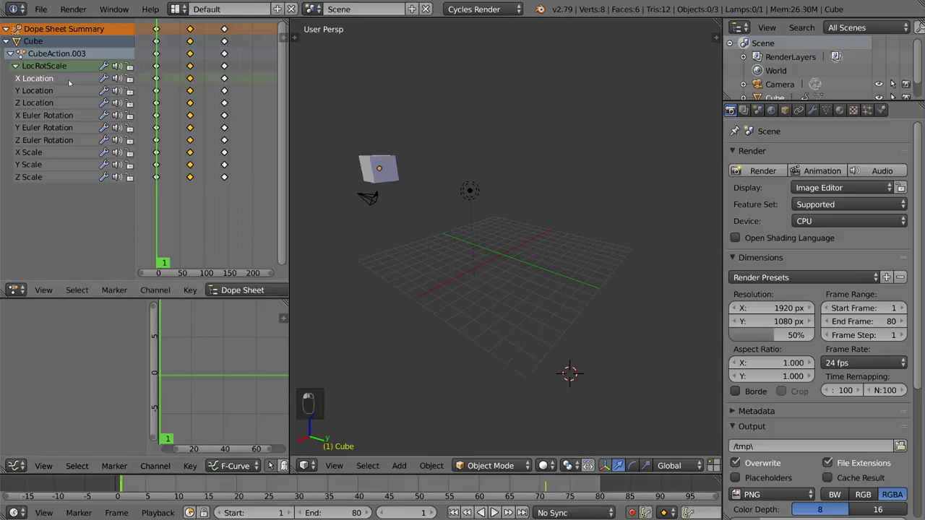
pyautogui.scroll(-1, 234, 362)
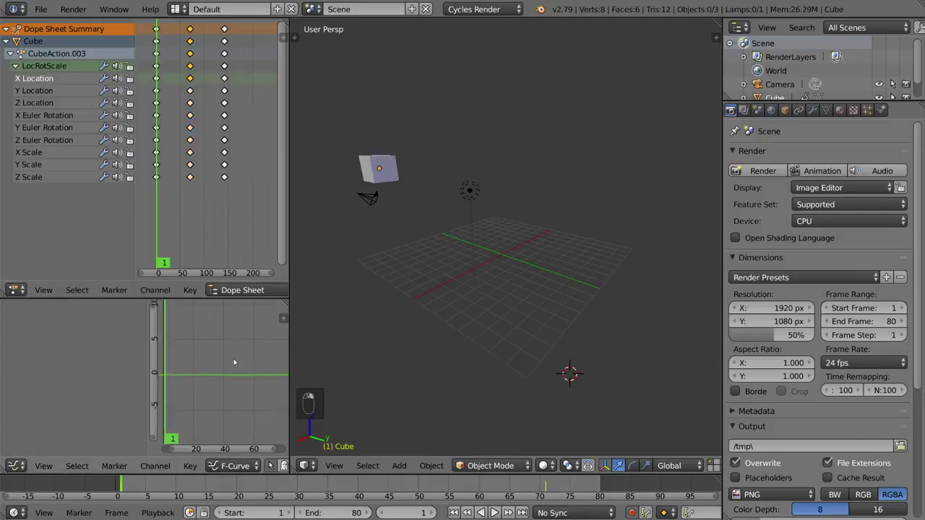
pyautogui.press('Home')
pyautogui.rightClick(414, 178)
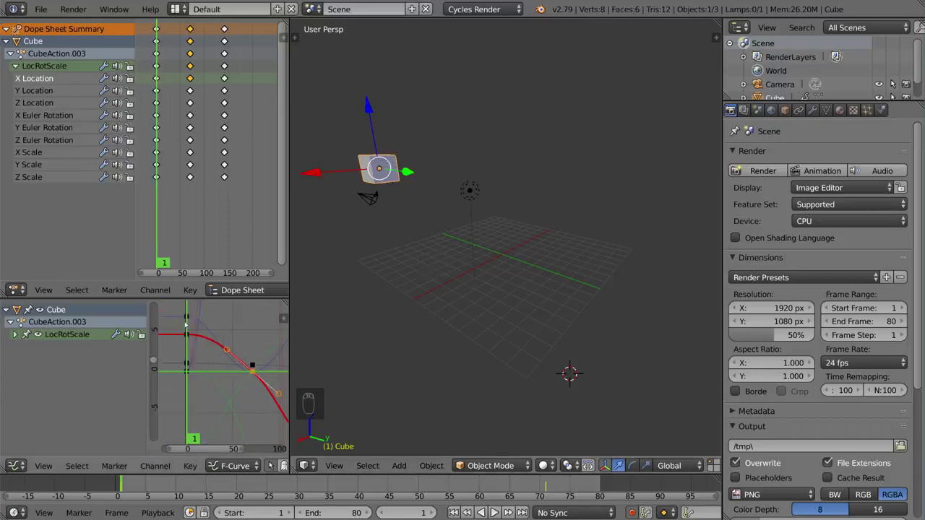
# Step: Move the first Z Location keyframe's handle and stretch its handles wider
pyautogui.scroll(-2, 225, 333)
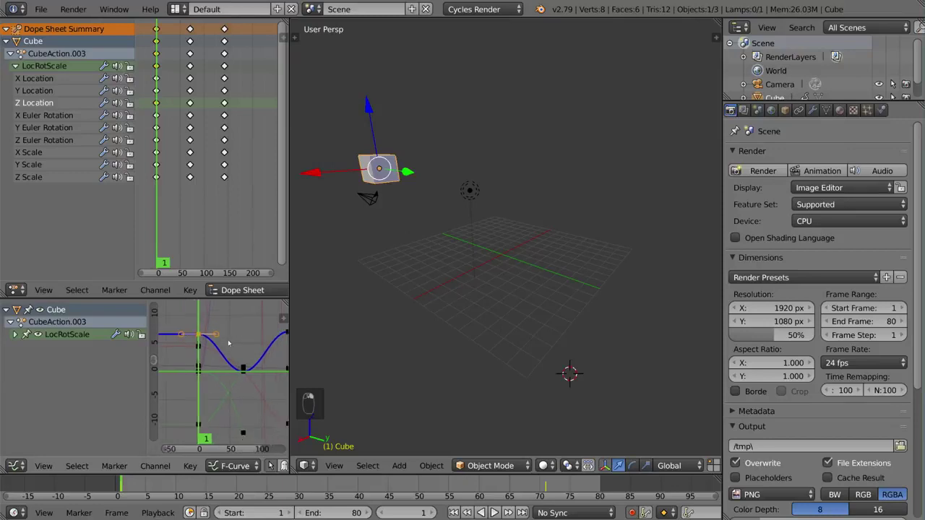
pyautogui.scroll(-2, 240, 340)
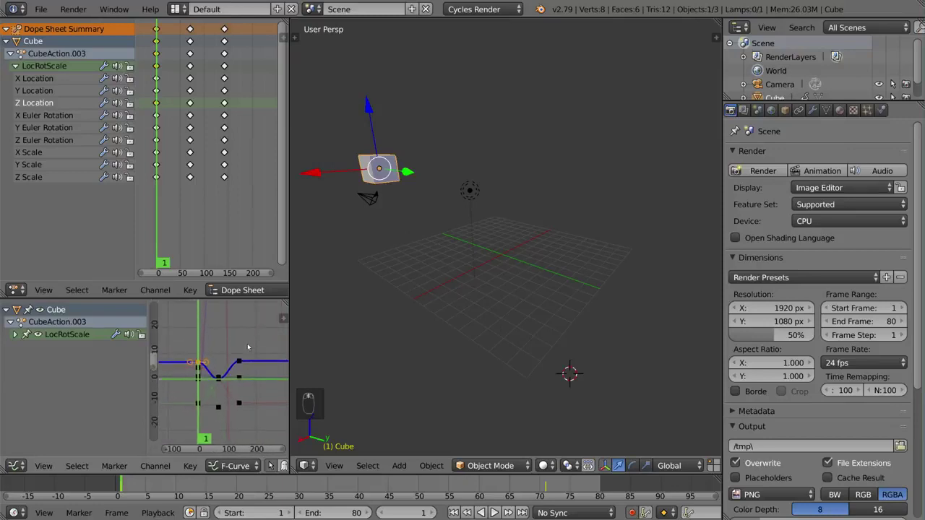
pyautogui.scroll(1, 221, 373)
pyautogui.scroll(1, 225, 359)
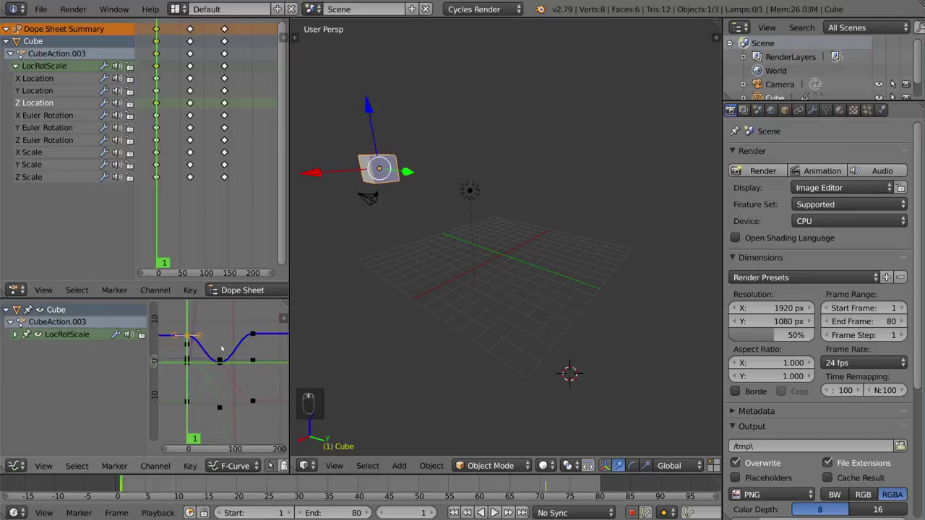
pyautogui.scroll(1, 224, 360)
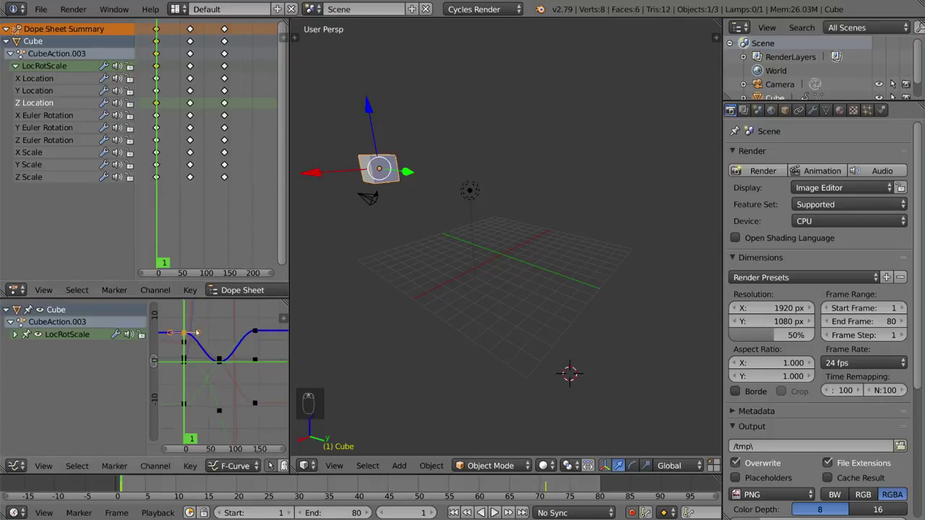
pyautogui.press('g')
pyautogui.press('s')
pyautogui.press('s')
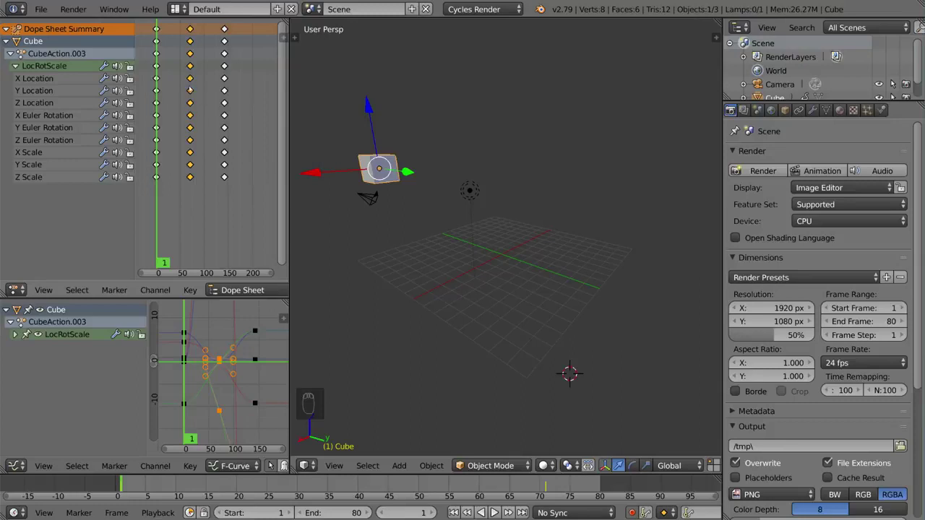
# Step: Set the selected Dope Sheet keys' handle type to Vector
pyautogui.scroll(-3, 252, 343)
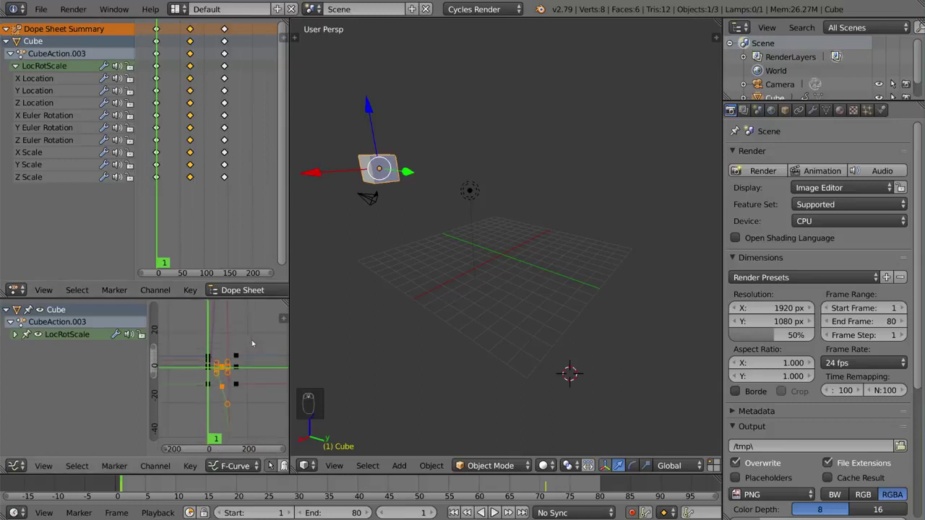
pyautogui.scroll(2, 252, 343)
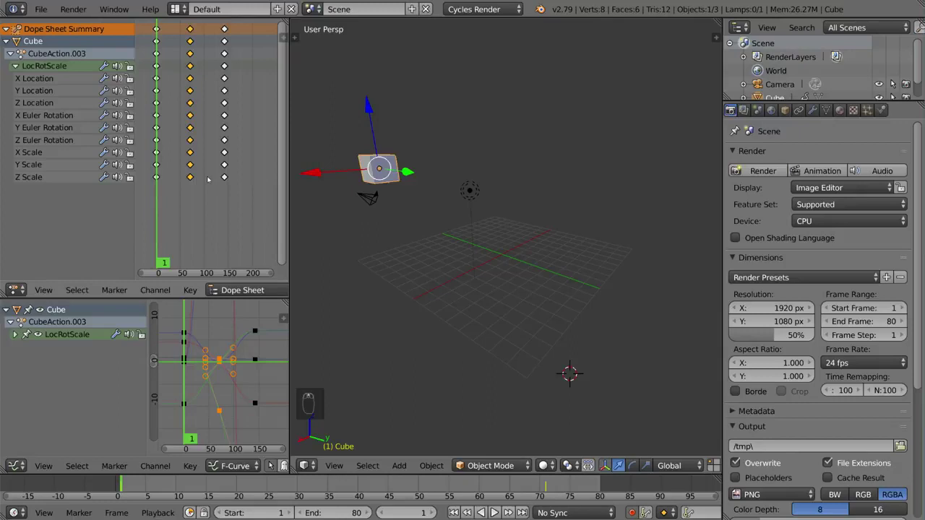
pyautogui.press('v')
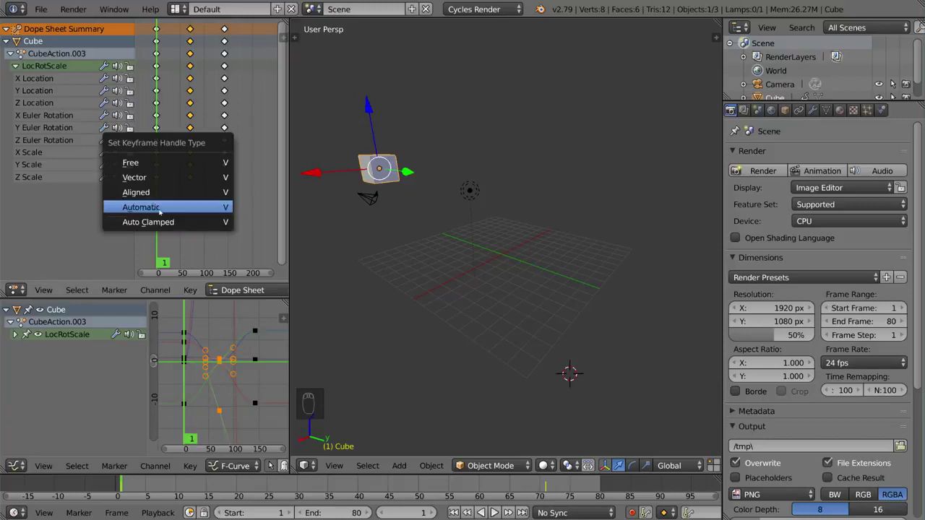
pyautogui.click(169, 178)
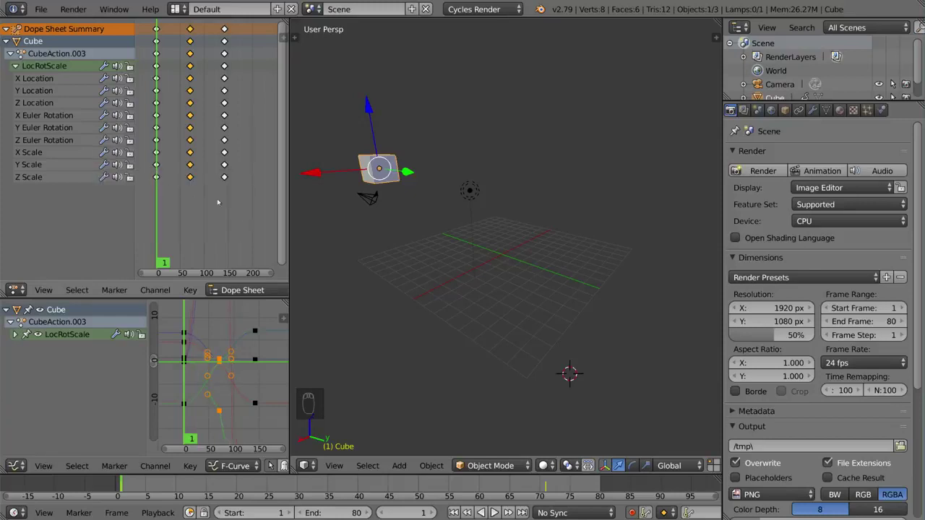
pyautogui.click(226, 392)
pyautogui.press('KP_Decimal')
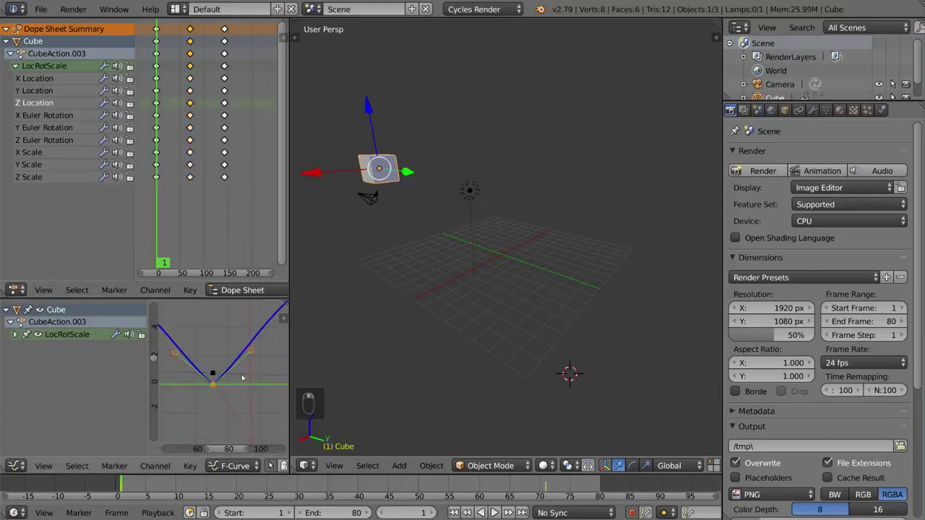
pyautogui.press('g')
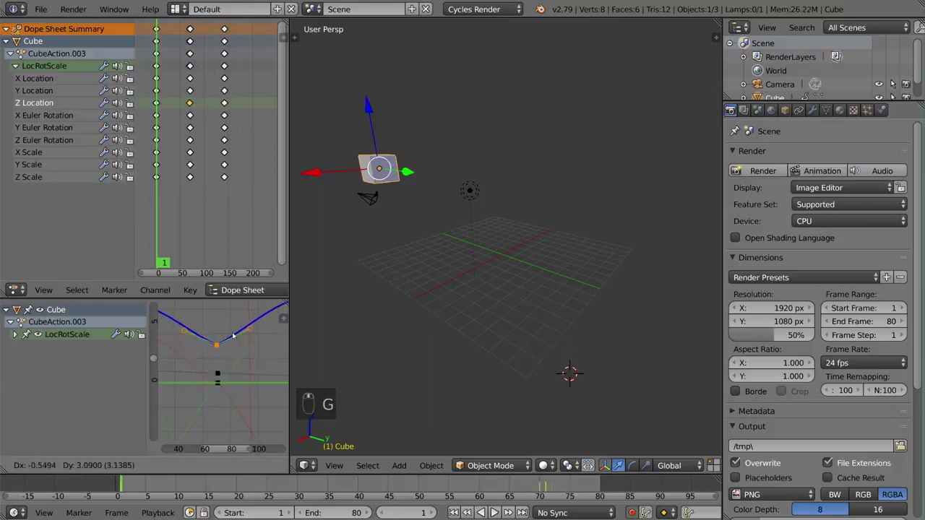
pyautogui.rightClick(242, 372)
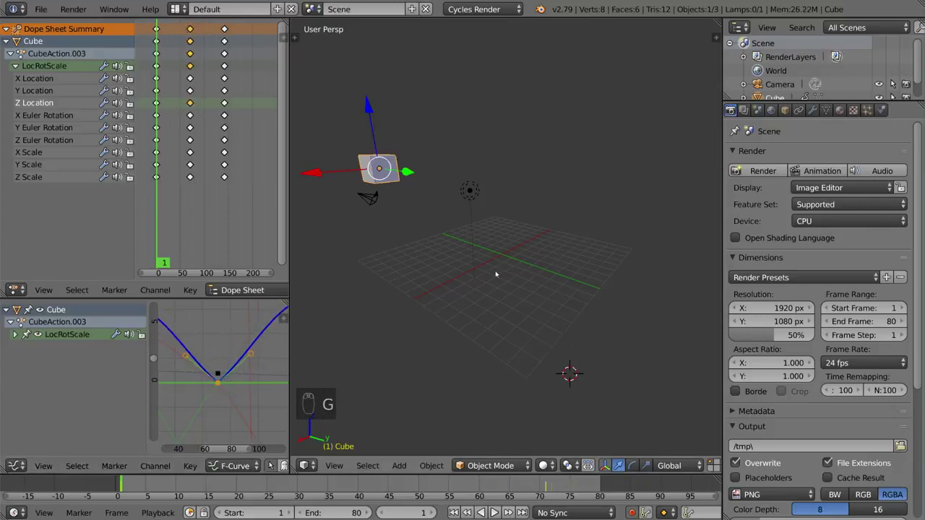
pyautogui.hotkey('alt', 'a')
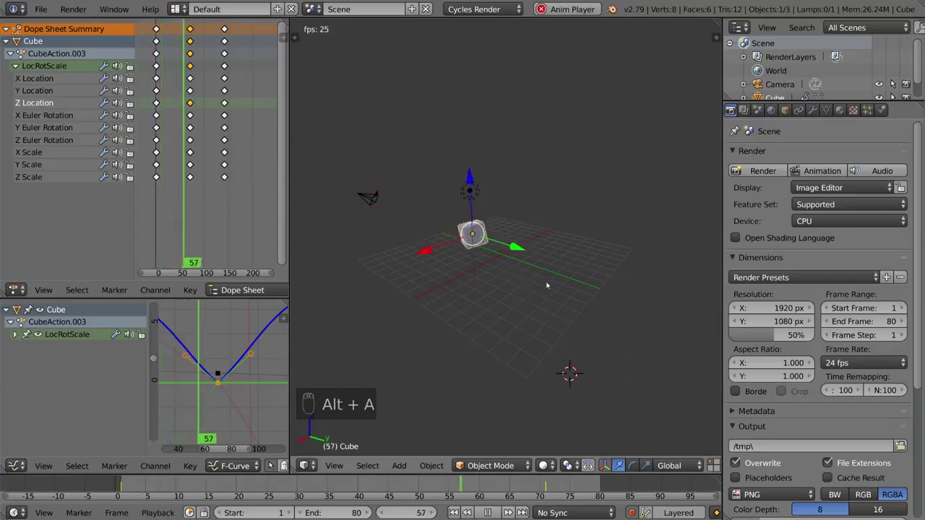
pyautogui.hotkey('alt', 'a')
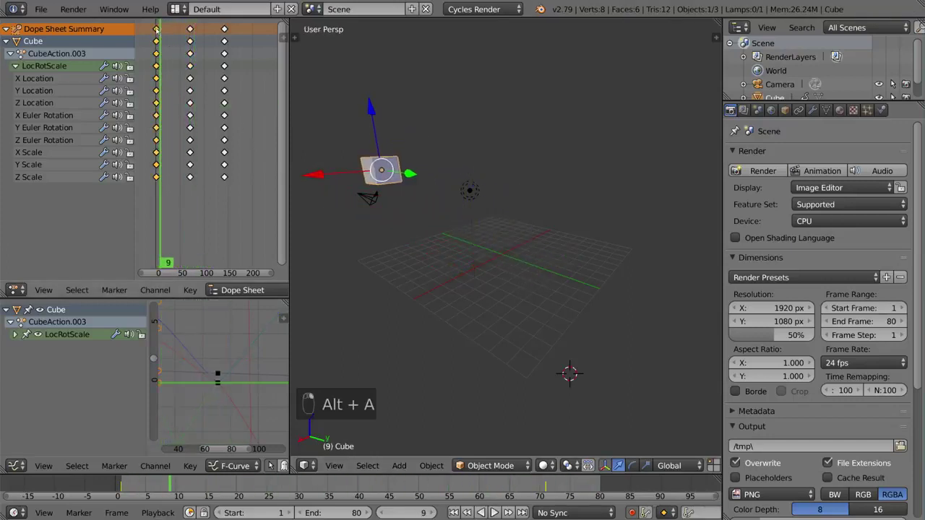
# Step: From frame 0, scale all keys toward frame 0 and play the quicker animation
pyautogui.hotkey('alt', 'a')
pyautogui.click(155, 51)
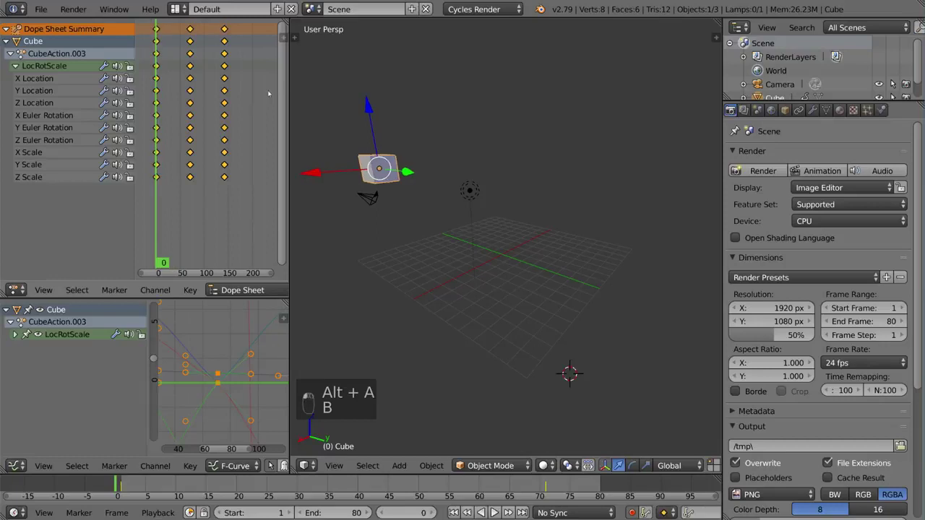
pyautogui.press('s')
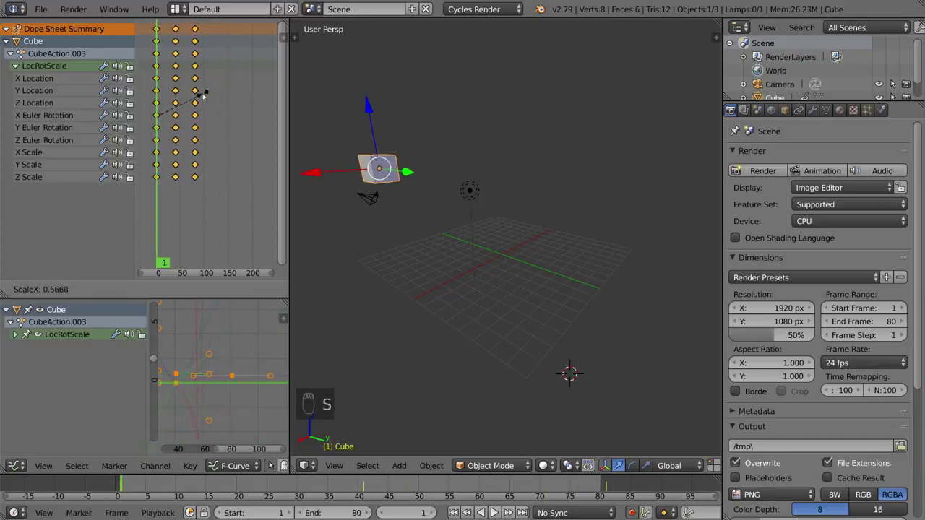
pyautogui.hotkey('alt', 'a')
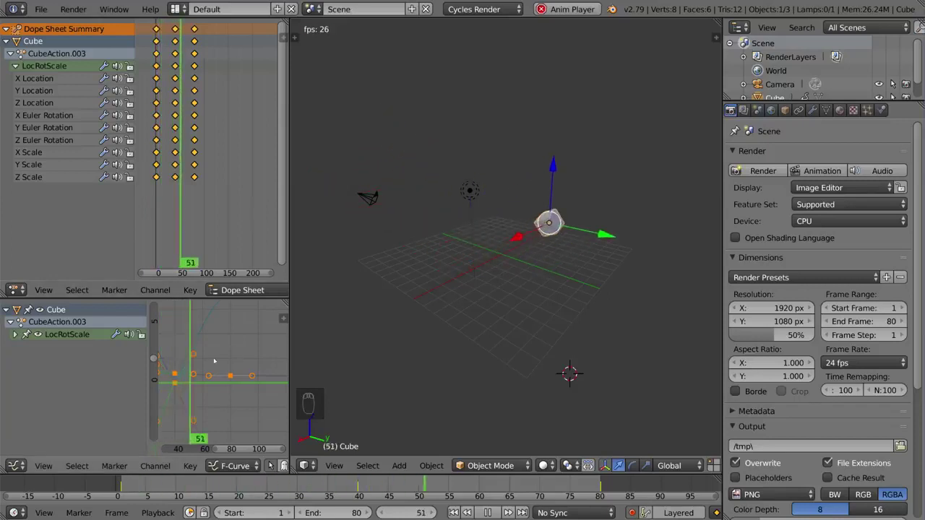
# Step: Select only the middle keyframe column and set its handles to Auto Clamped
pyautogui.rightClick(175, 29)
pyautogui.press('v')
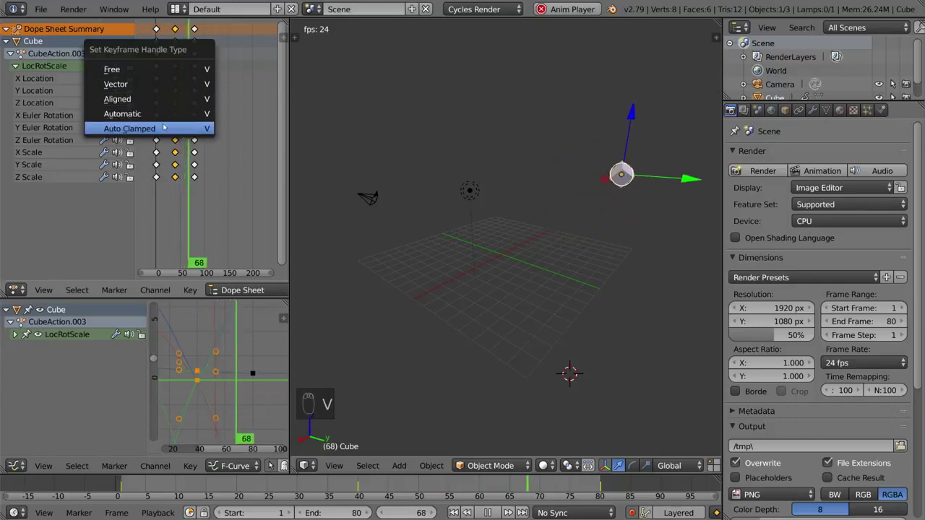
pyautogui.click(189, 128)
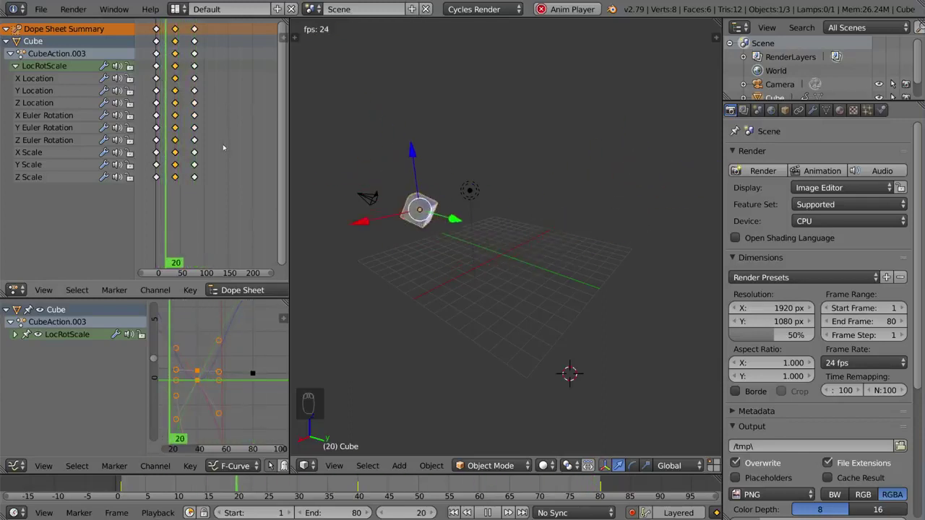
pyautogui.press('t')
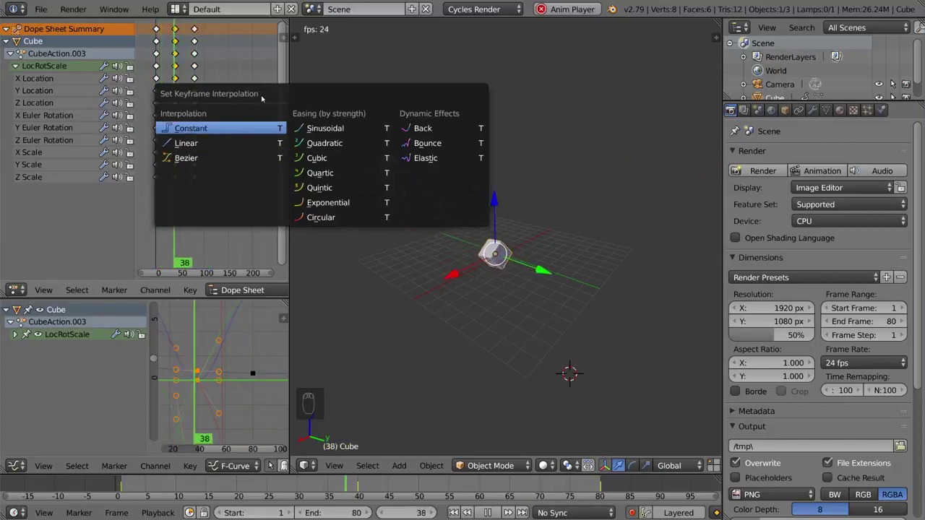
# Step: Apply an interpolation to the middle keys, then try several interpolation modes on all keys
pyautogui.click(221, 164)
pyautogui.press('a')
pyautogui.press('a')
pyautogui.press('a')
pyautogui.press('t')
pyautogui.click(209, 128)
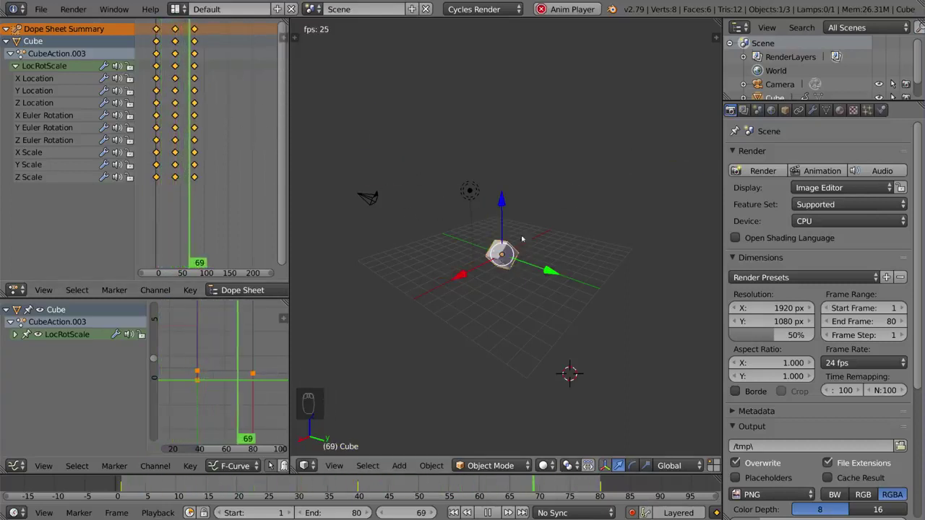
pyautogui.press('t')
pyautogui.click(383, 162)
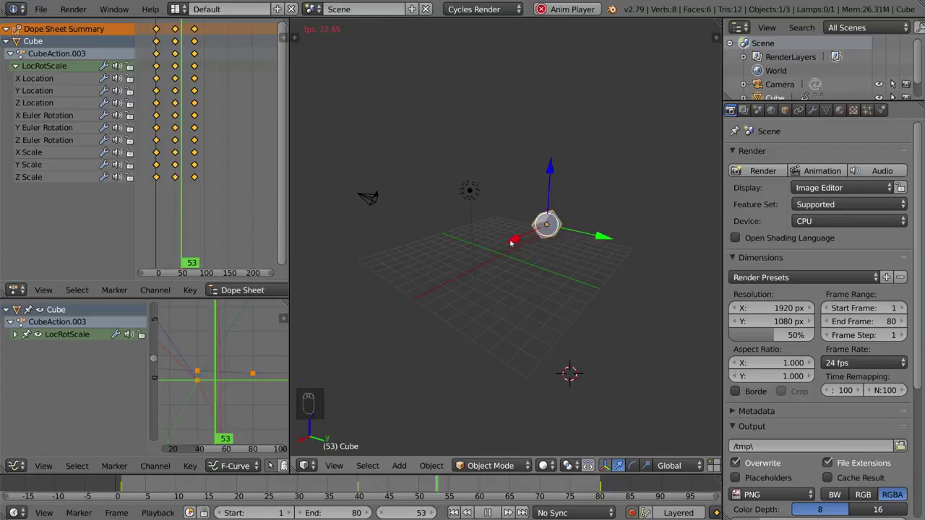
# Step: Switch all keys to Elastic and then another dynamic-effect interpolation
pyautogui.press('t')
pyautogui.click(394, 132)
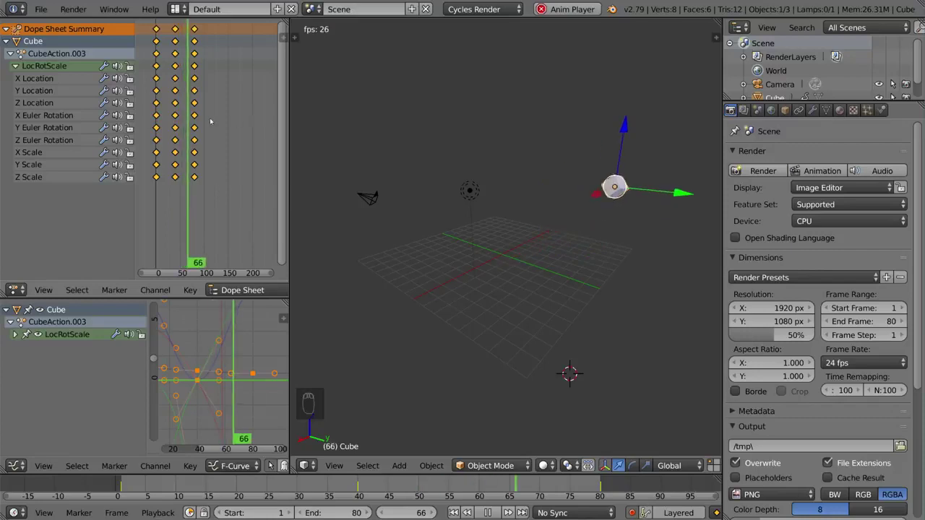
pyautogui.press('t')
pyautogui.click(410, 119)
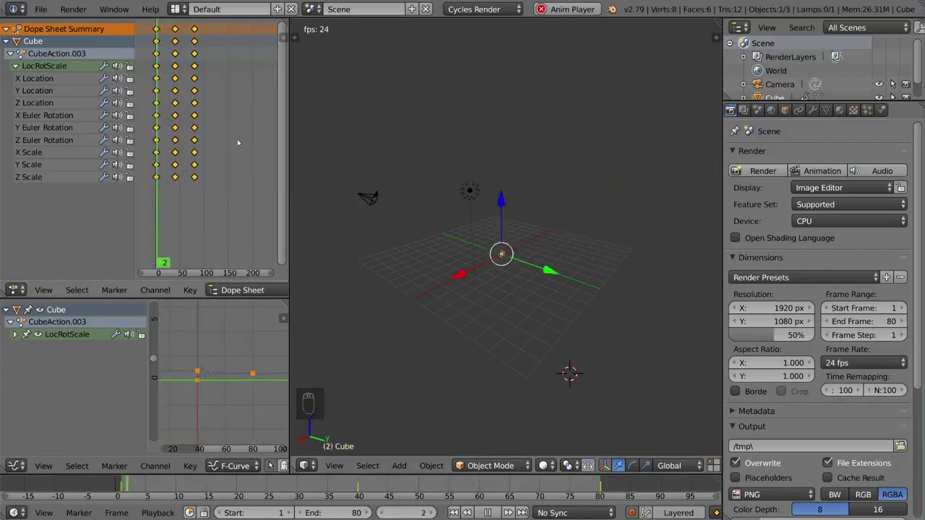
pyautogui.press('t')
pyautogui.click(324, 143)
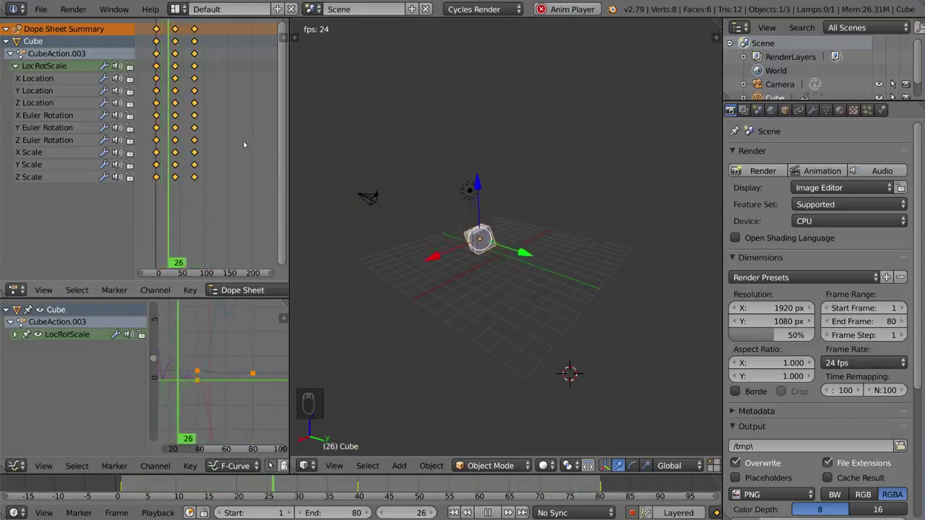
# Step: Move the extra keyframe column, delete it with Delete Keyframes, and replay the animation
pyautogui.hotkey('alt', 'a')
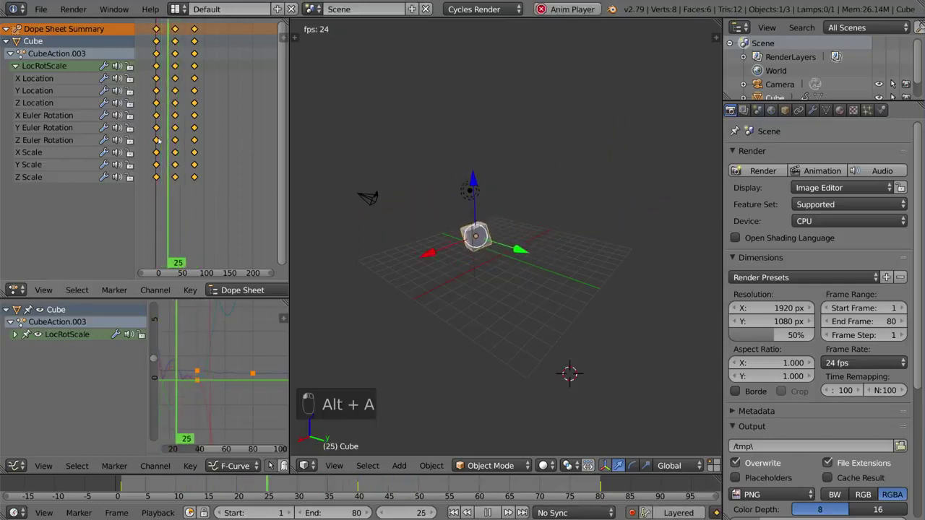
pyautogui.hotkey('alt', 'a')
pyautogui.press('g')
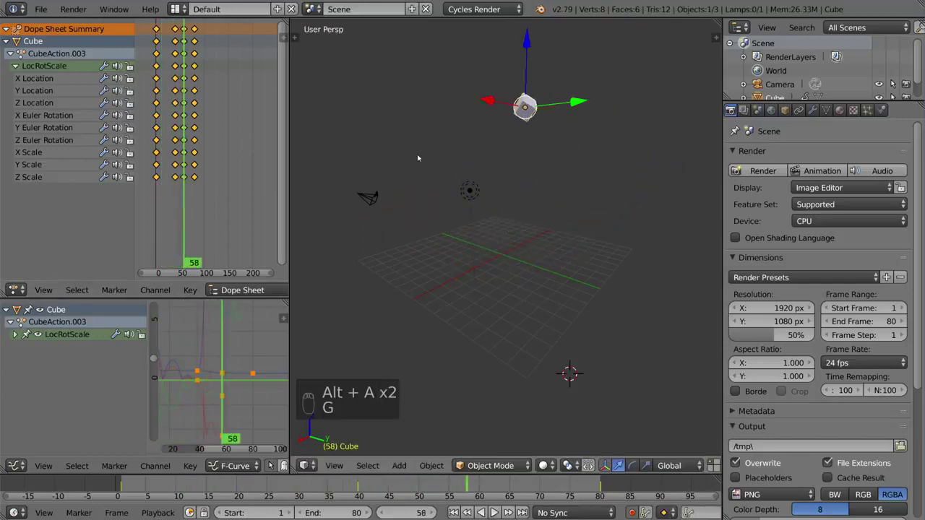
pyautogui.hotkey('alt', 'a')
pyautogui.hotkey('alt', 'a')
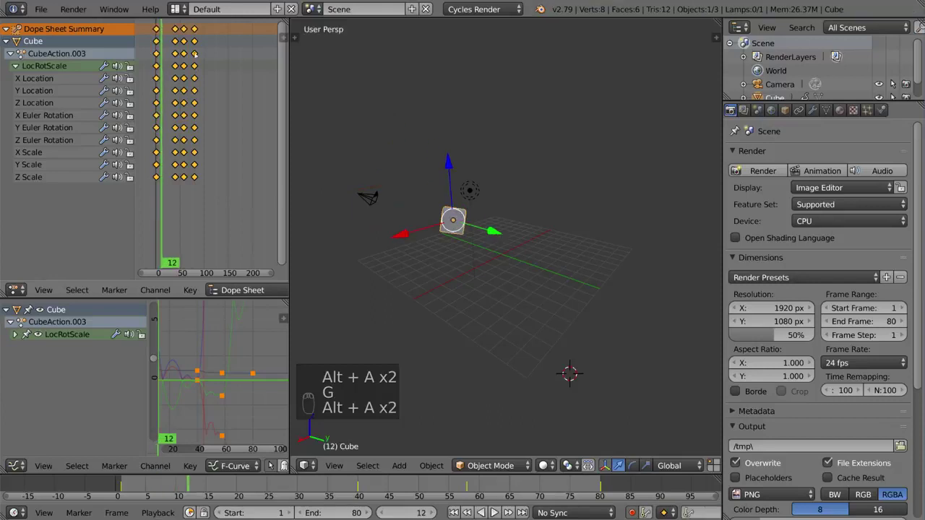
pyautogui.press('x')
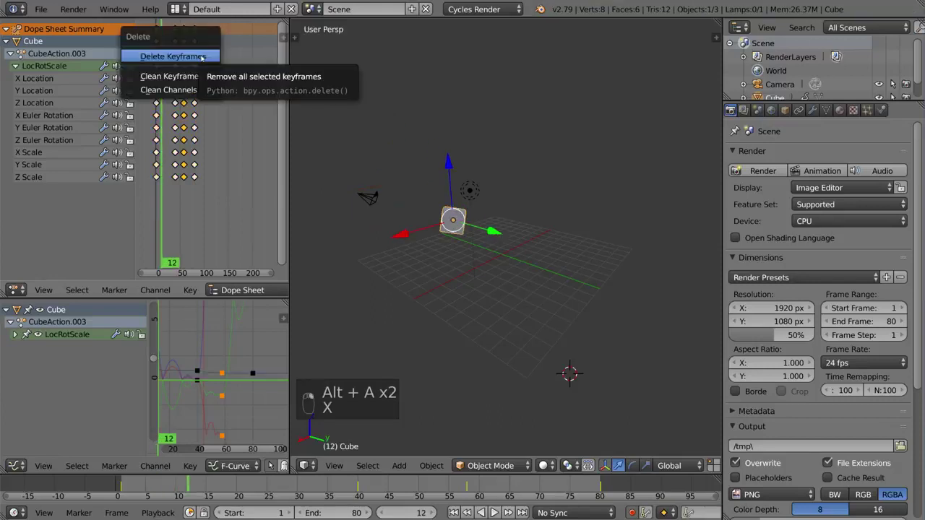
pyautogui.click(202, 57)
pyautogui.hotkey('alt', 'a')
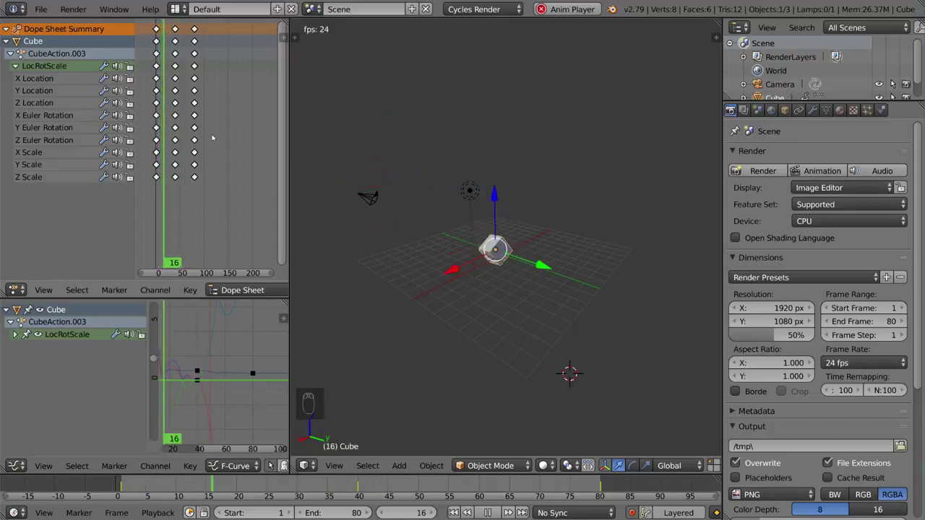
# Step: Select all the cube's keyframes and set their interpolation back to Bezier
pyautogui.press('a')
pyautogui.press('a')
pyautogui.press('a')
pyautogui.press('t')
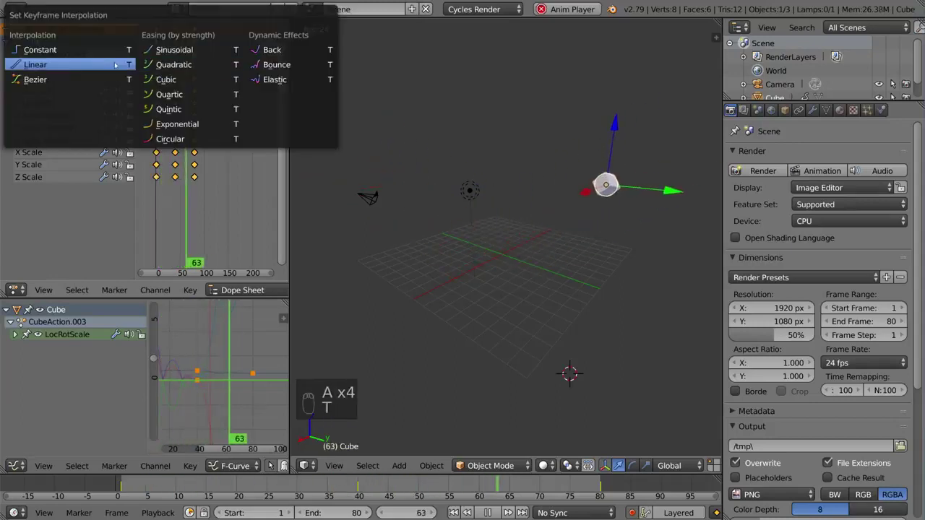
pyautogui.click(43, 79)
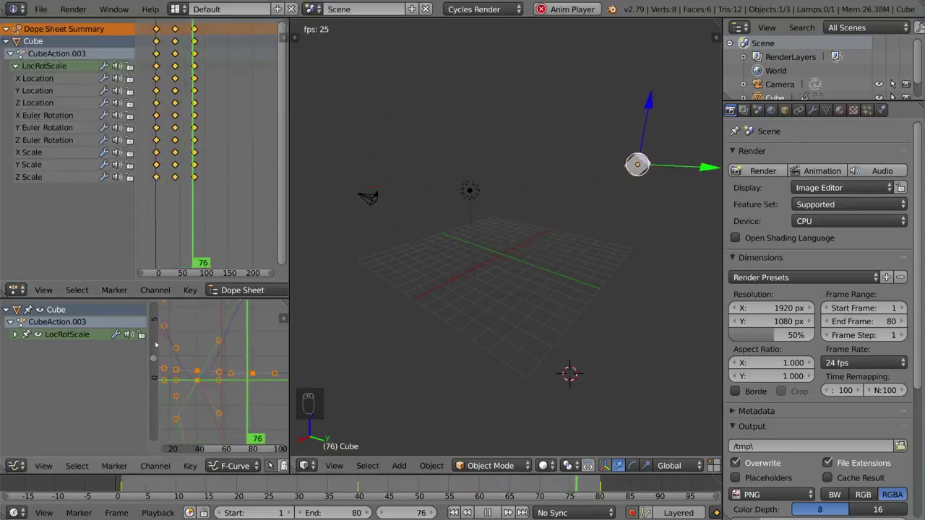